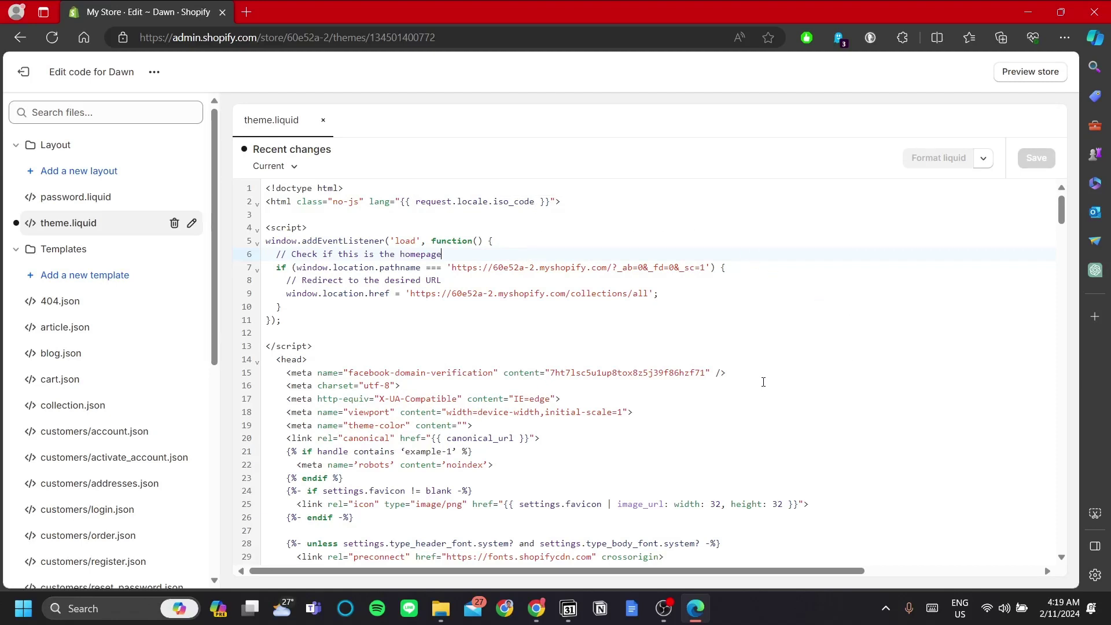
- Exit and then reopen the Dawn theme's code editor from the Themes page
left_click(878, 361)
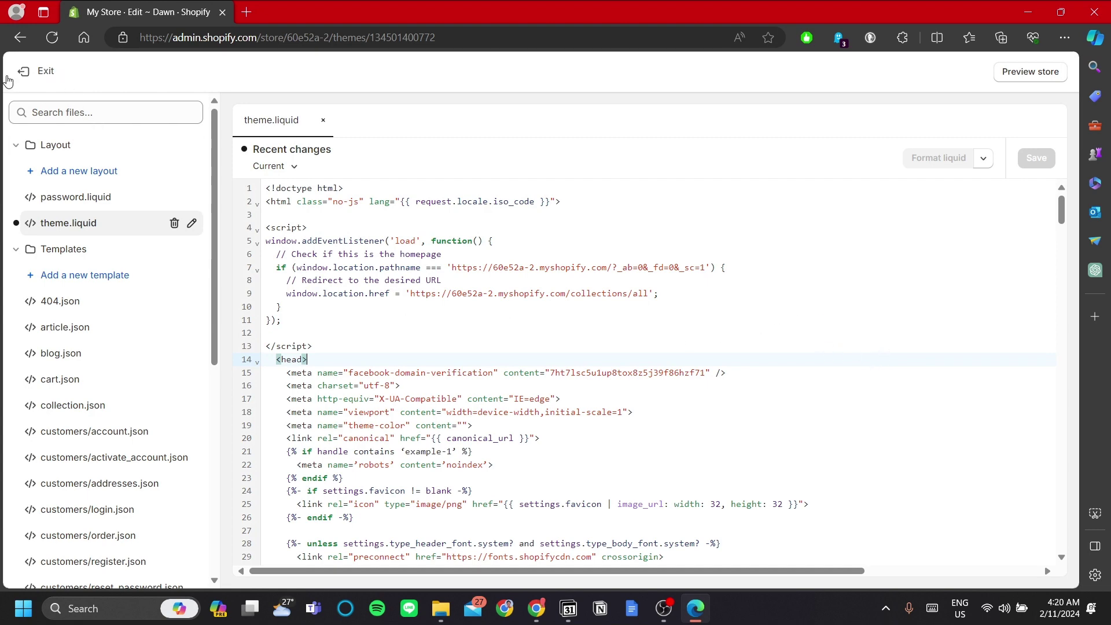
left_click(23, 71)
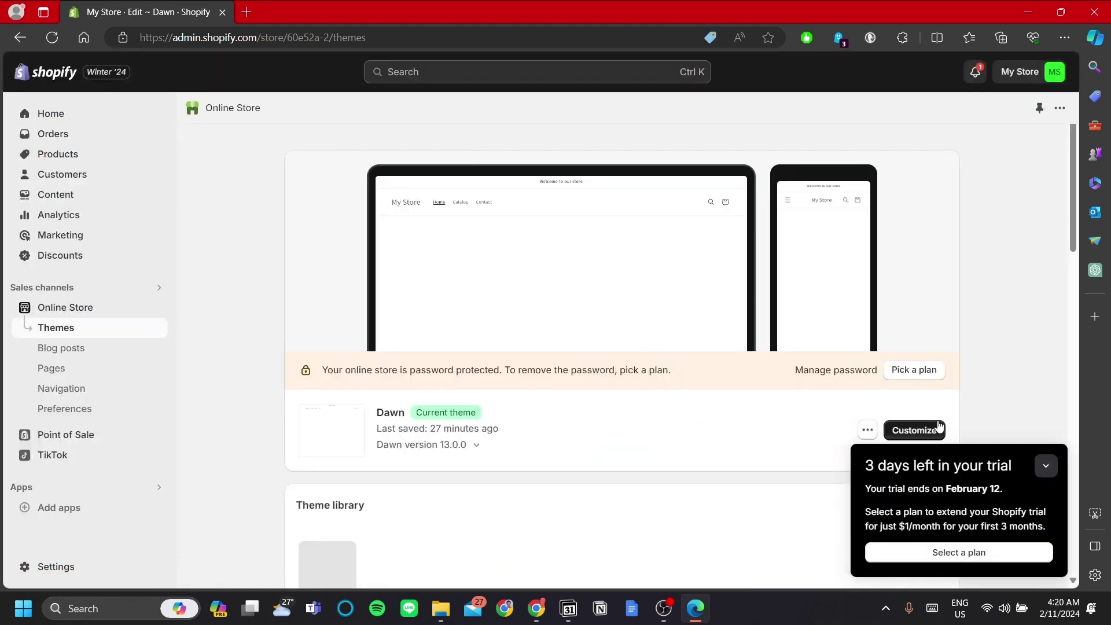
left_click(1046, 465)
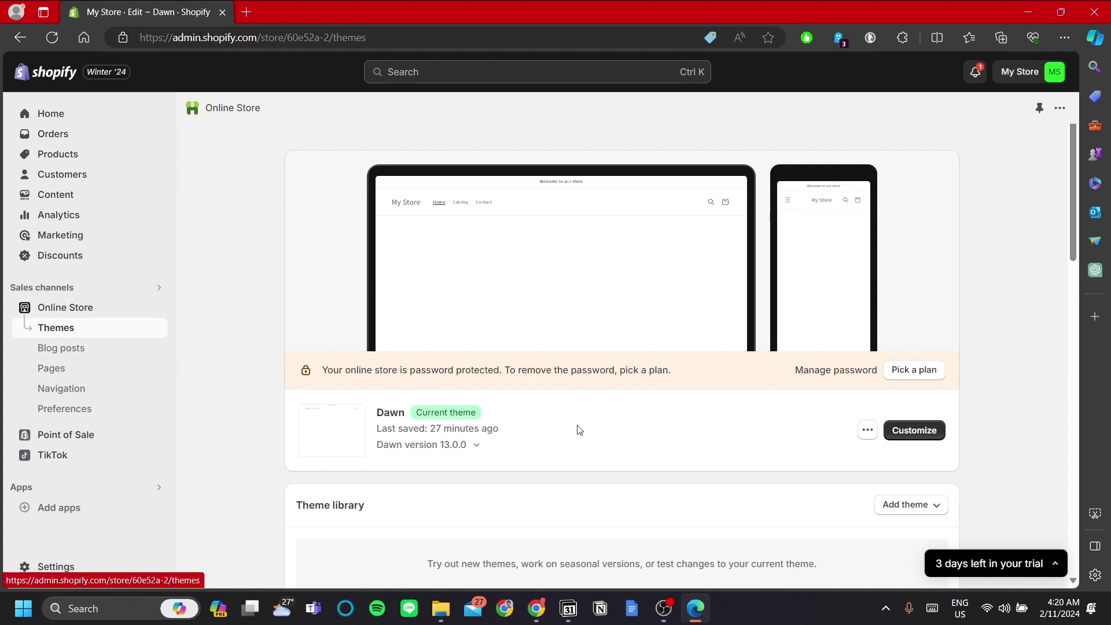
left_click(867, 431)
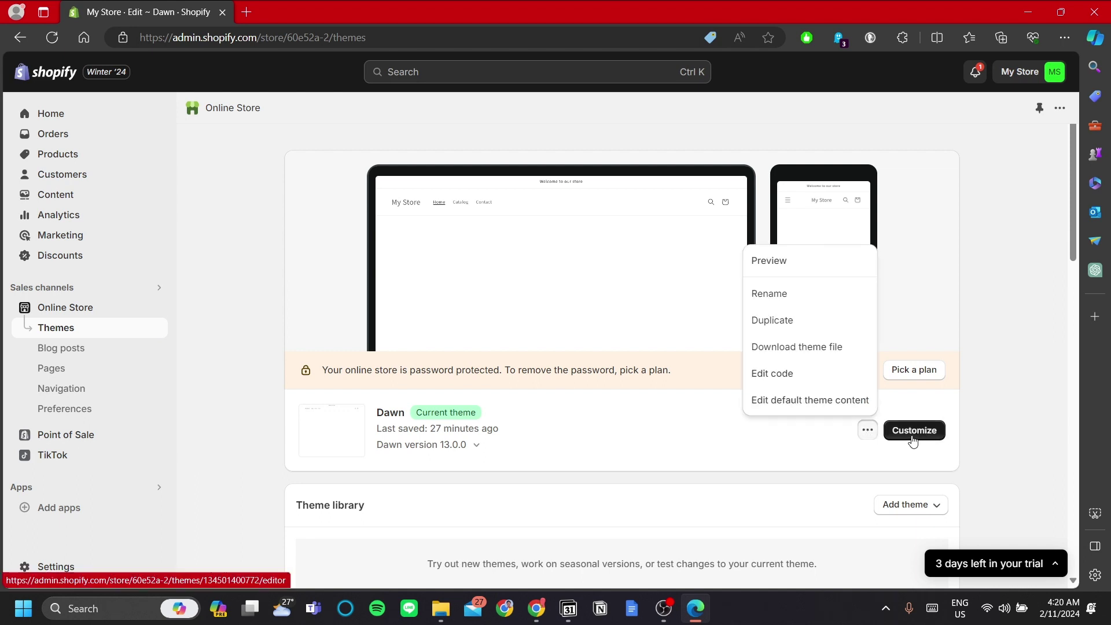
left_click(826, 376)
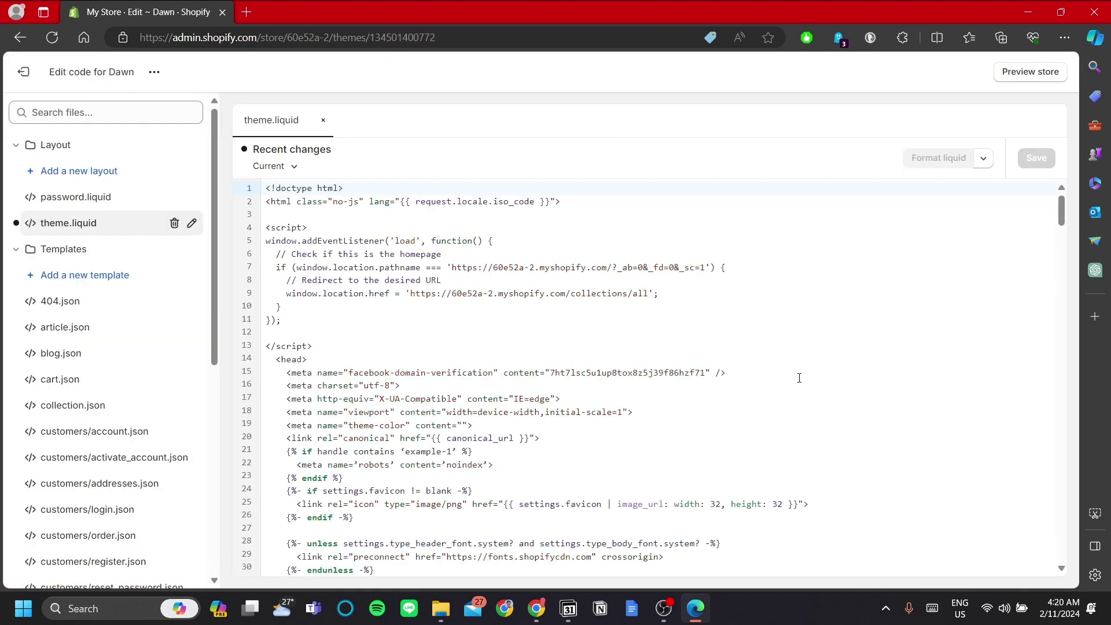
- Review the homepage redirect script in theme.liquid, including its redirect URL line
scroll(521, 342, "down", 1)
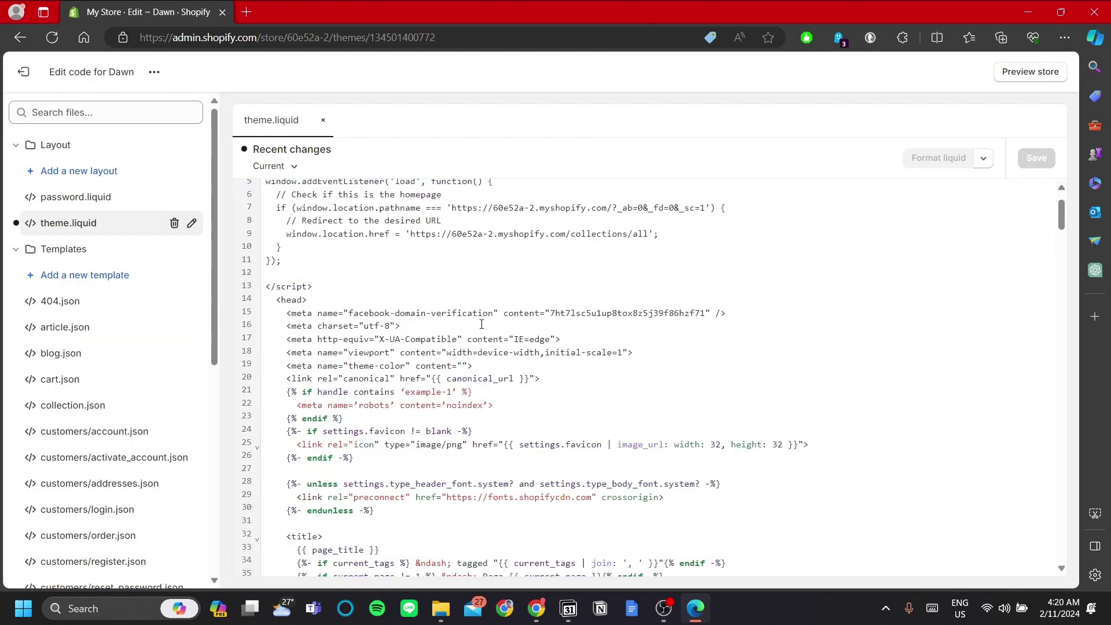
scroll(478, 324, "up", 1)
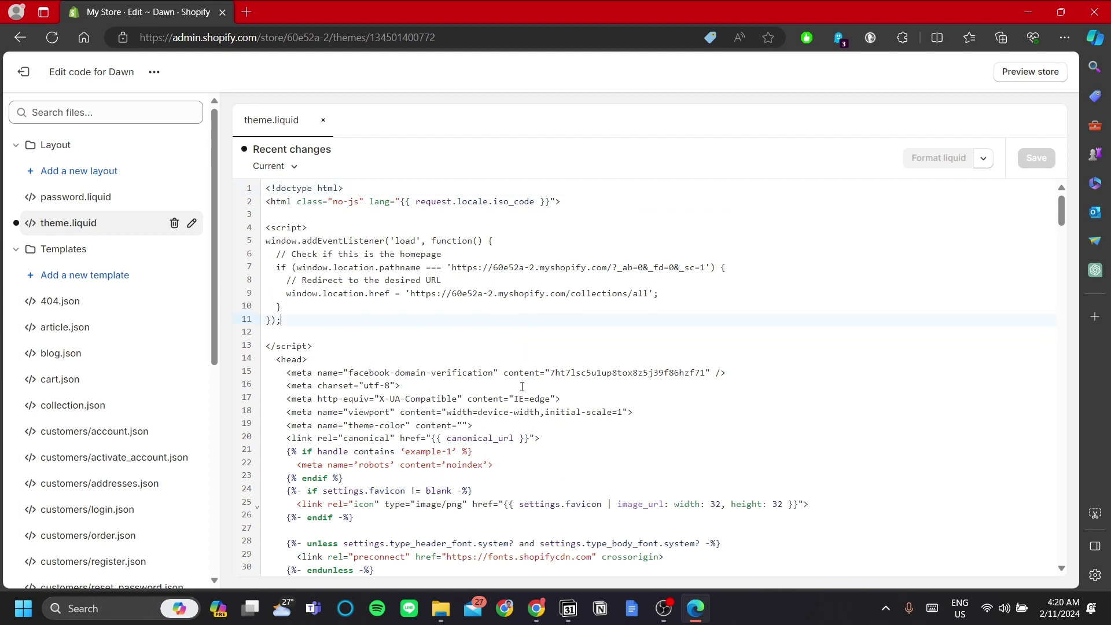
left_click(309, 328)
left_click_drag(310, 328, 321, 241)
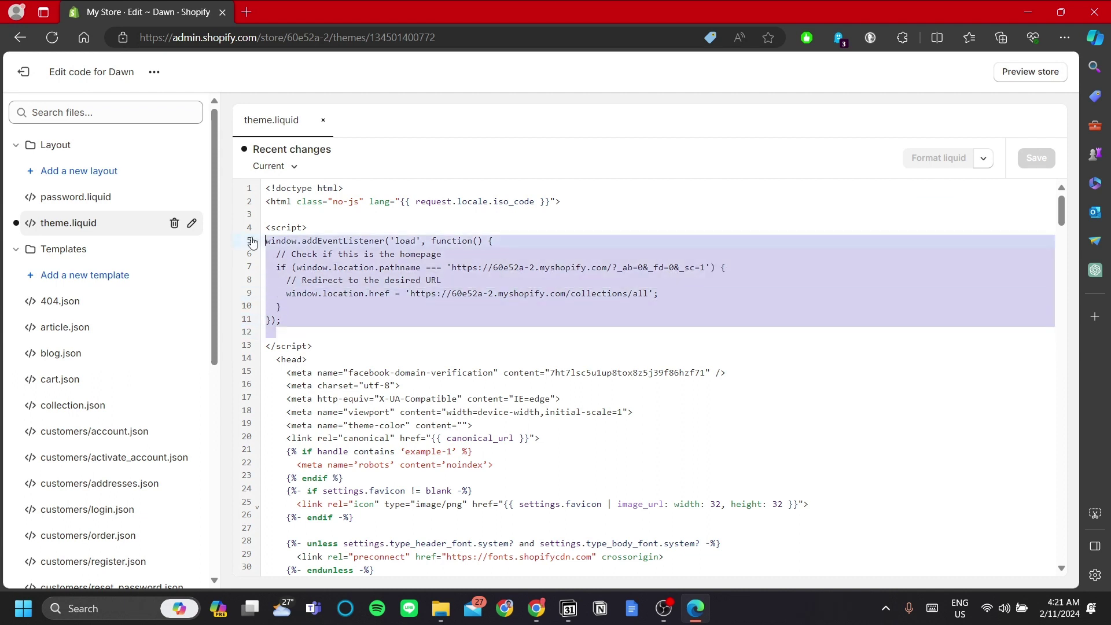
left_click(321, 241)
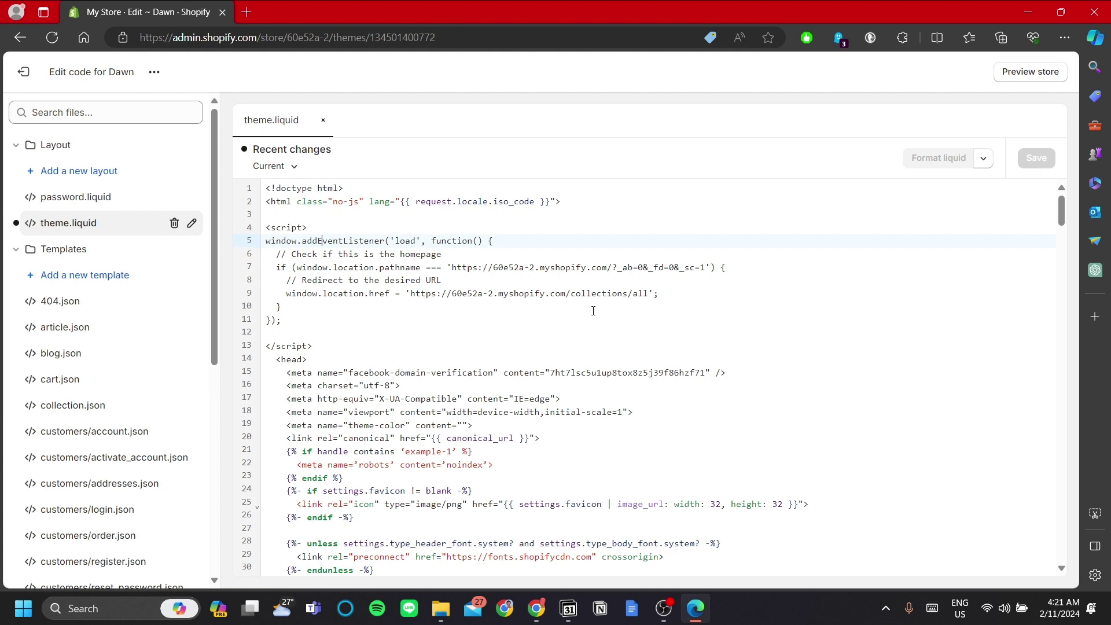
left_click(631, 293)
left_click_drag(276, 332, 266, 227)
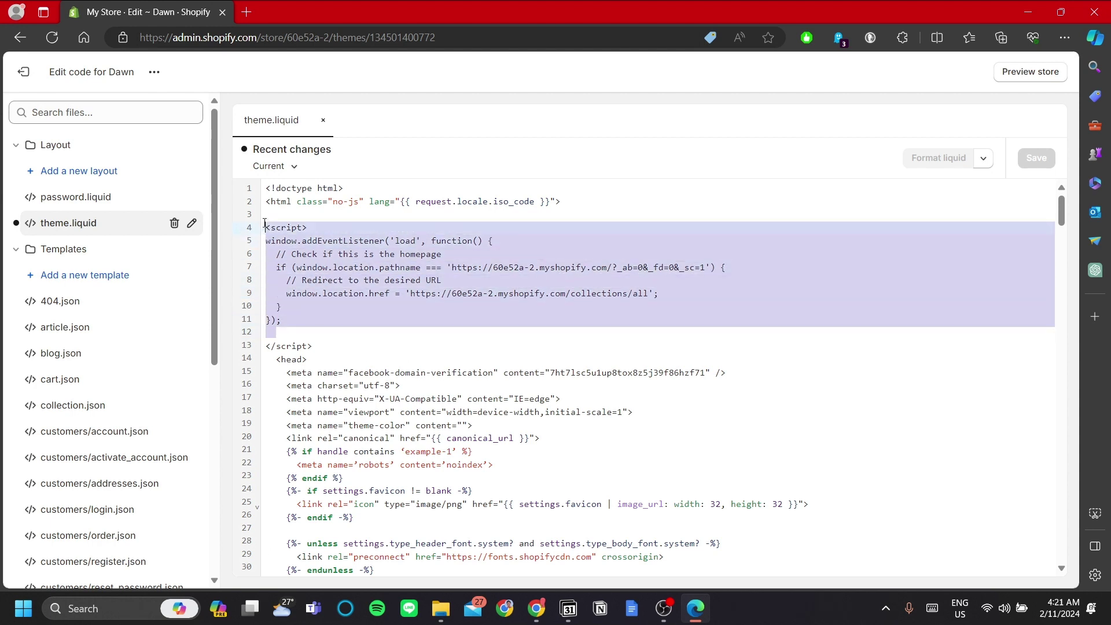
left_click(513, 359)
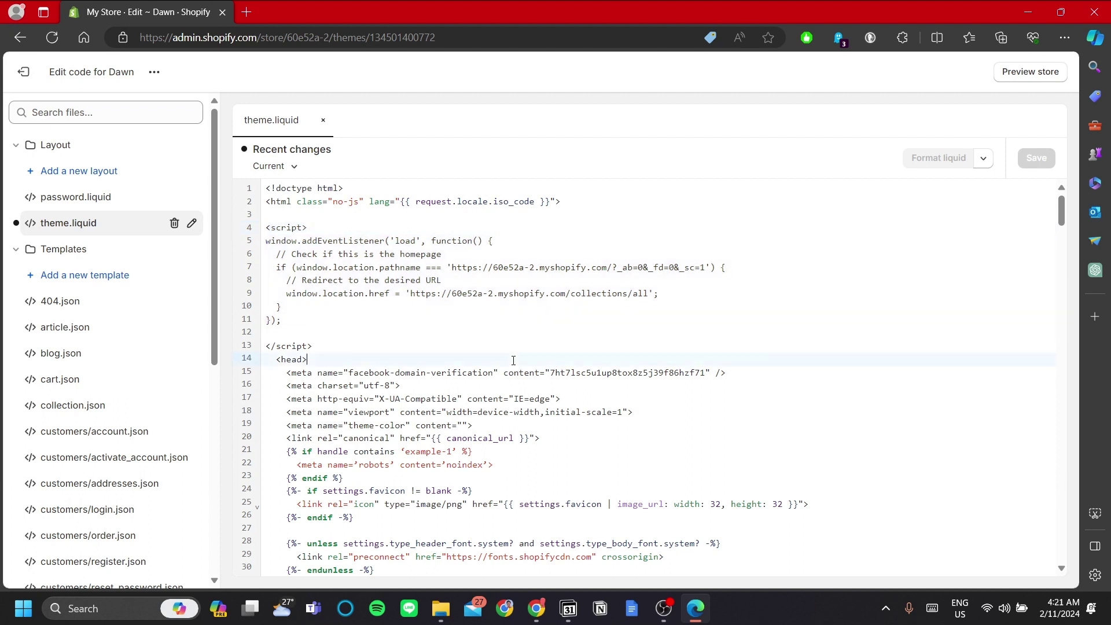
left_click(360, 330)
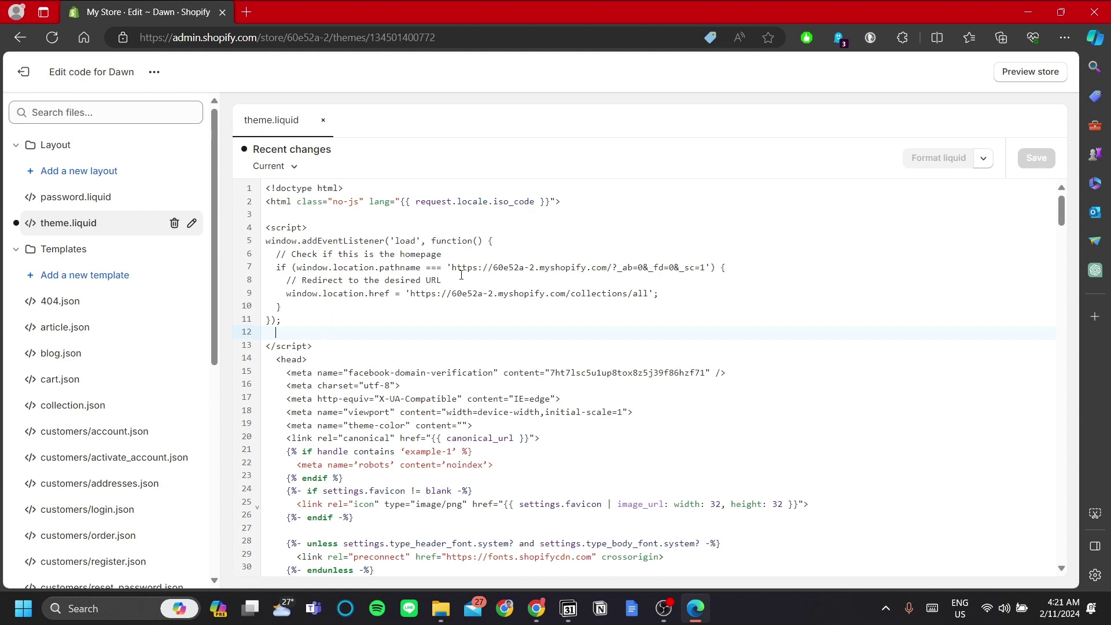
- Inspect the homepage URL condition, the line 9 redirect statement and the homepage-check comment
left_click_drag(298, 268, 714, 266)
left_click(384, 306)
left_click_drag(304, 296, 659, 293)
left_click(664, 295)
left_click_drag(293, 256, 478, 256)
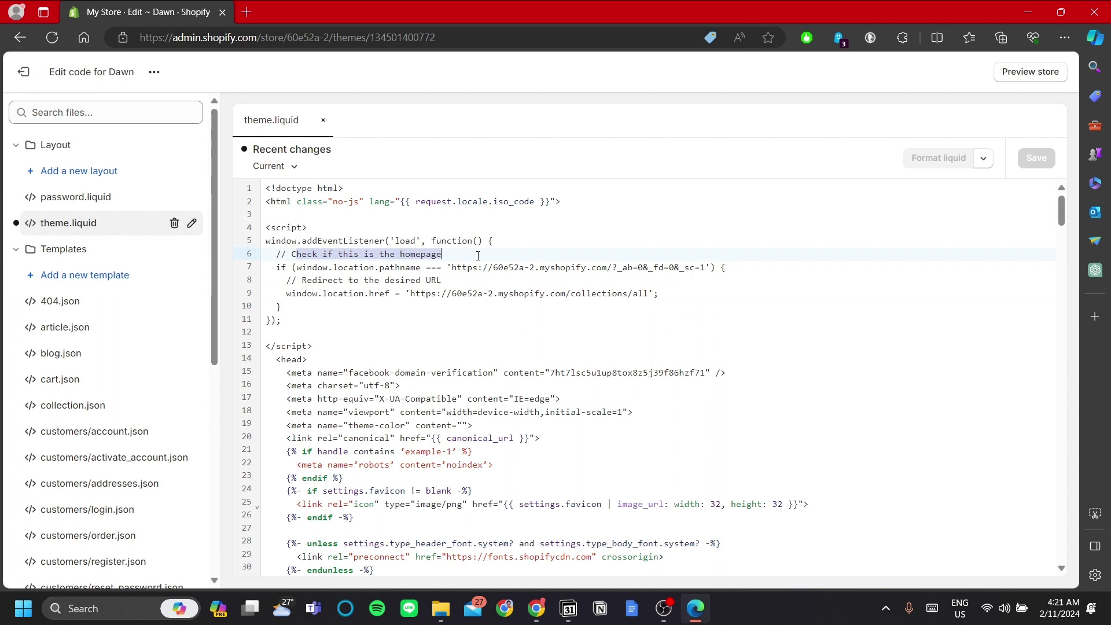
left_click(501, 268)
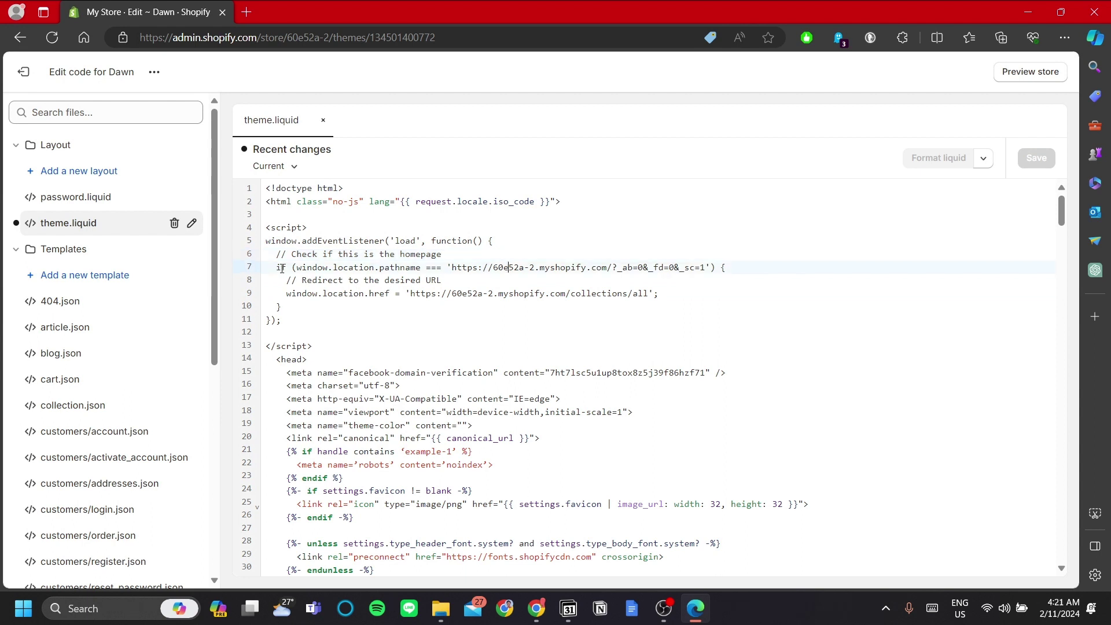
- Check the homepage condition and the collections/all redirect destination path
left_click_drag(266, 268, 463, 281)
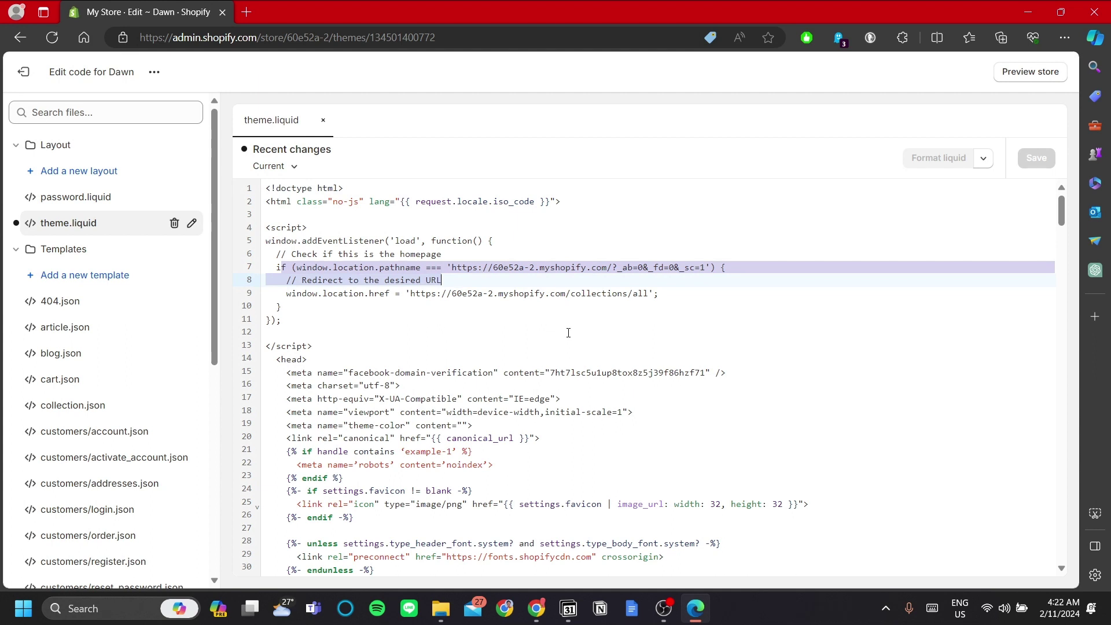
left_click_drag(452, 258, 699, 283)
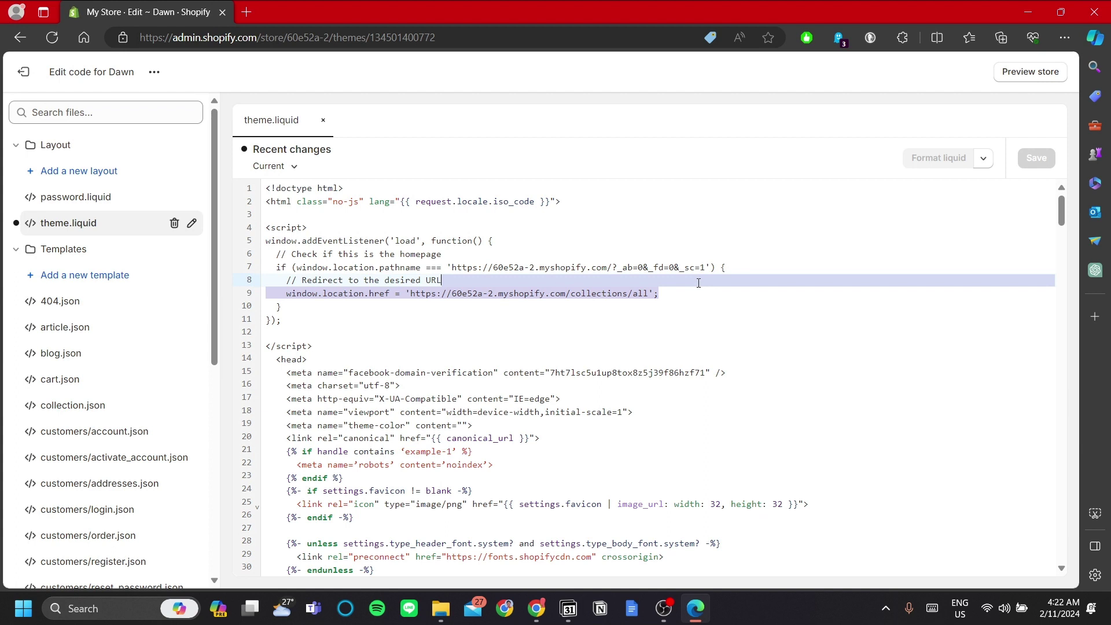
left_click(447, 306)
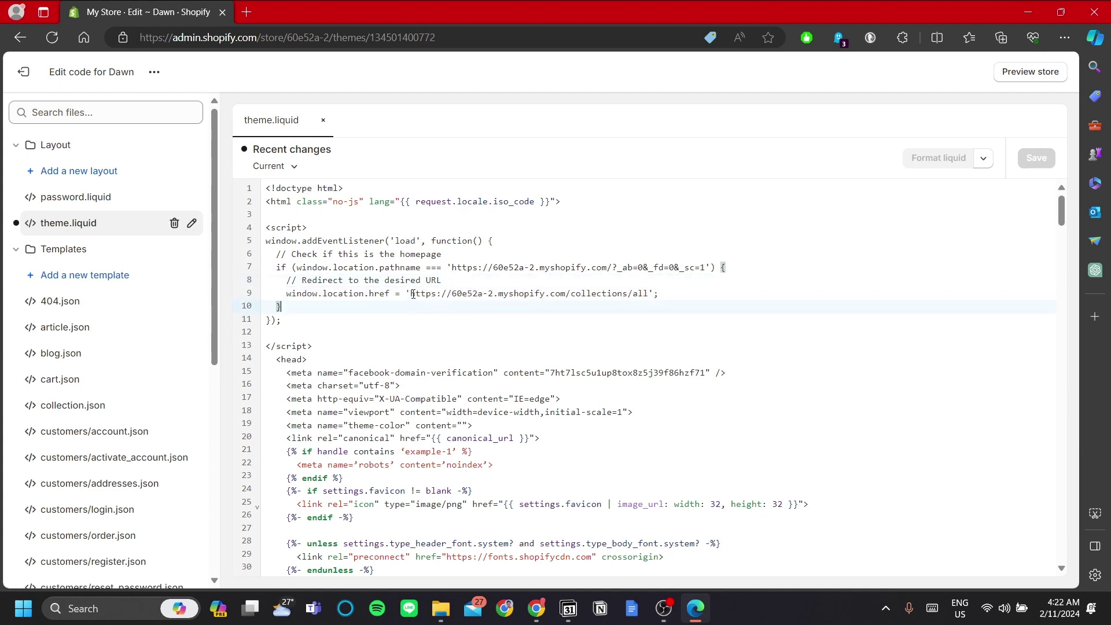
left_click_drag(405, 294, 258, 257)
left_click(351, 257)
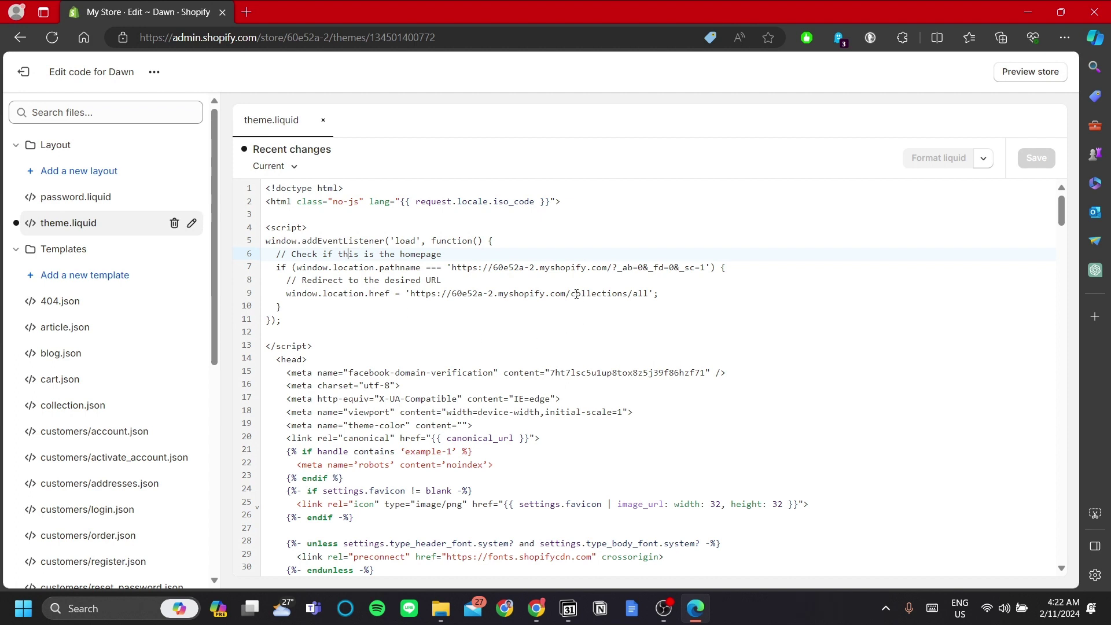
left_click_drag(573, 294, 660, 294)
left_click(714, 298)
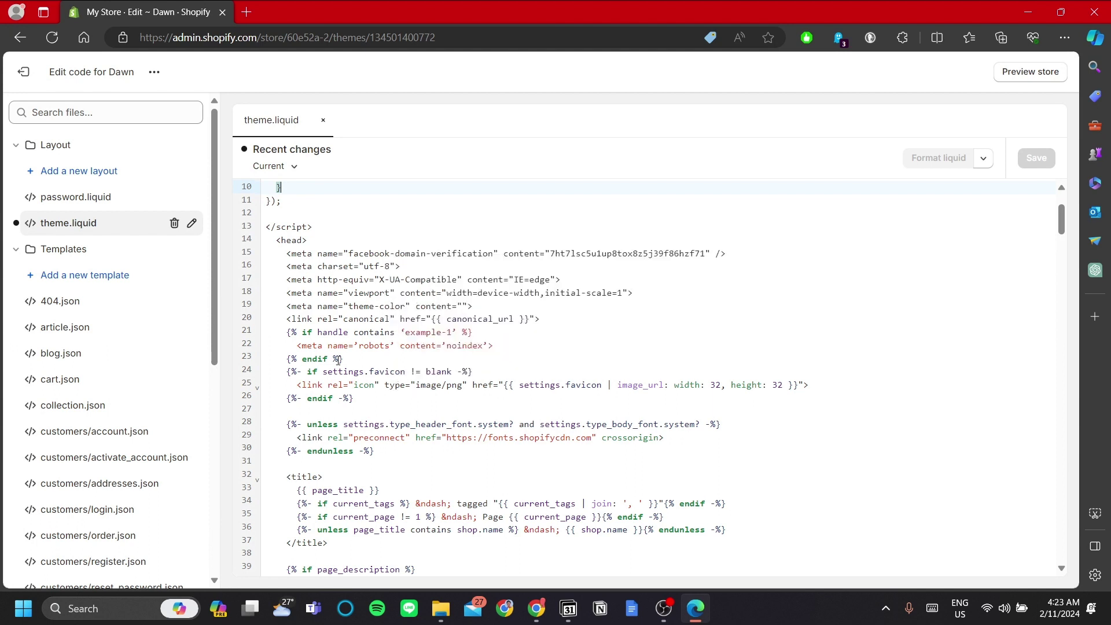
- Examine the noindex block's endif and its handle contains 'example-1' condition
left_click_drag(285, 337, 343, 359)
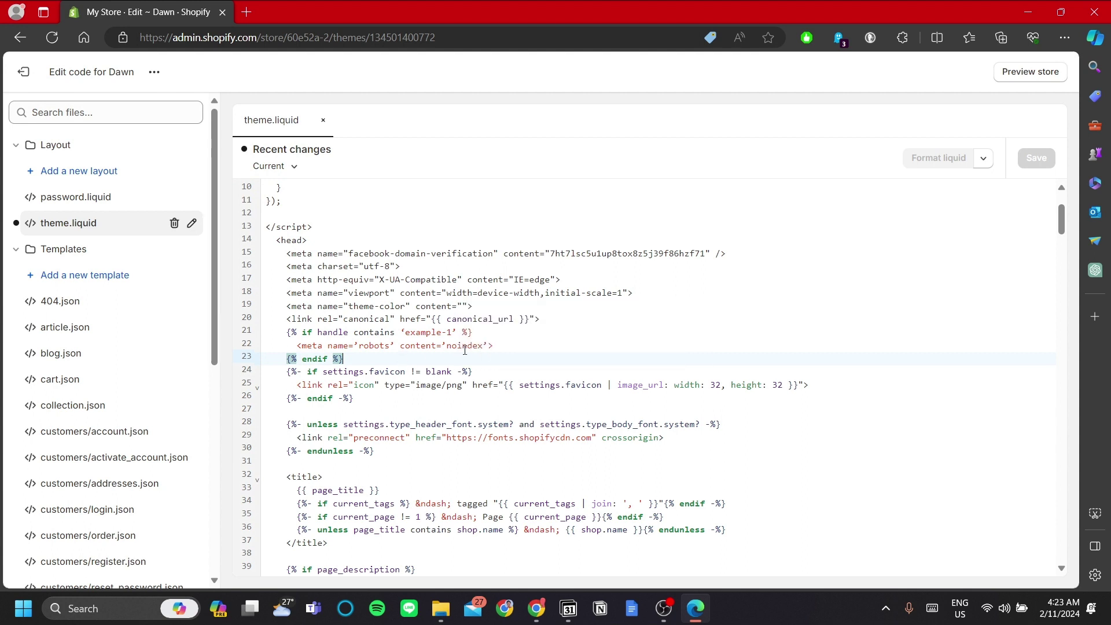
left_click(463, 347)
left_click_drag(318, 332, 453, 332)
left_click(554, 335)
left_click_drag(453, 333, 409, 337)
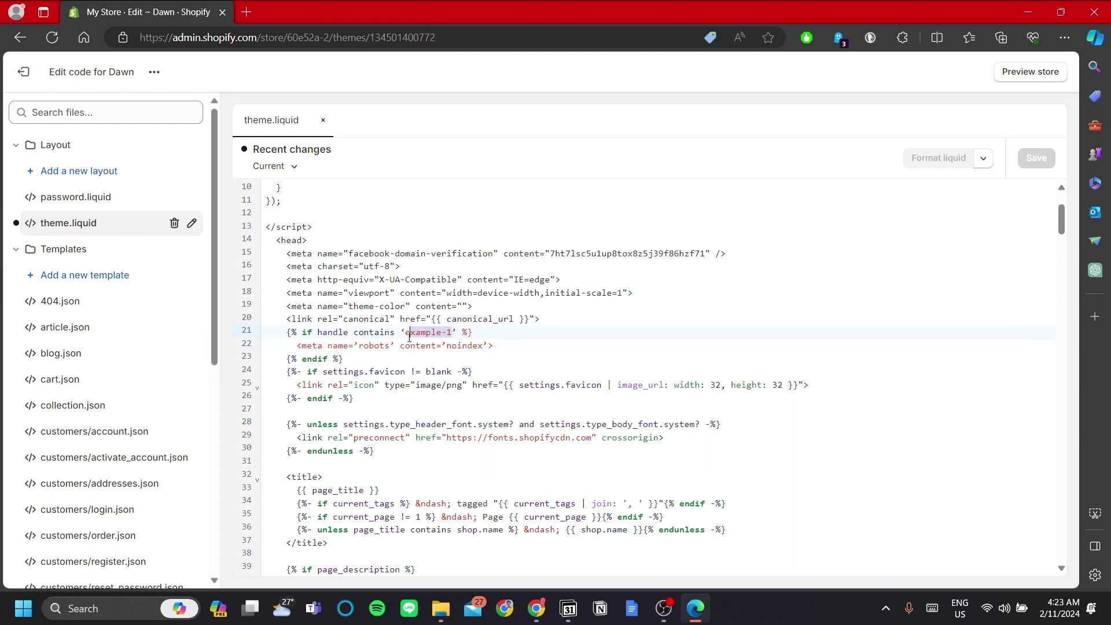
left_click(572, 353)
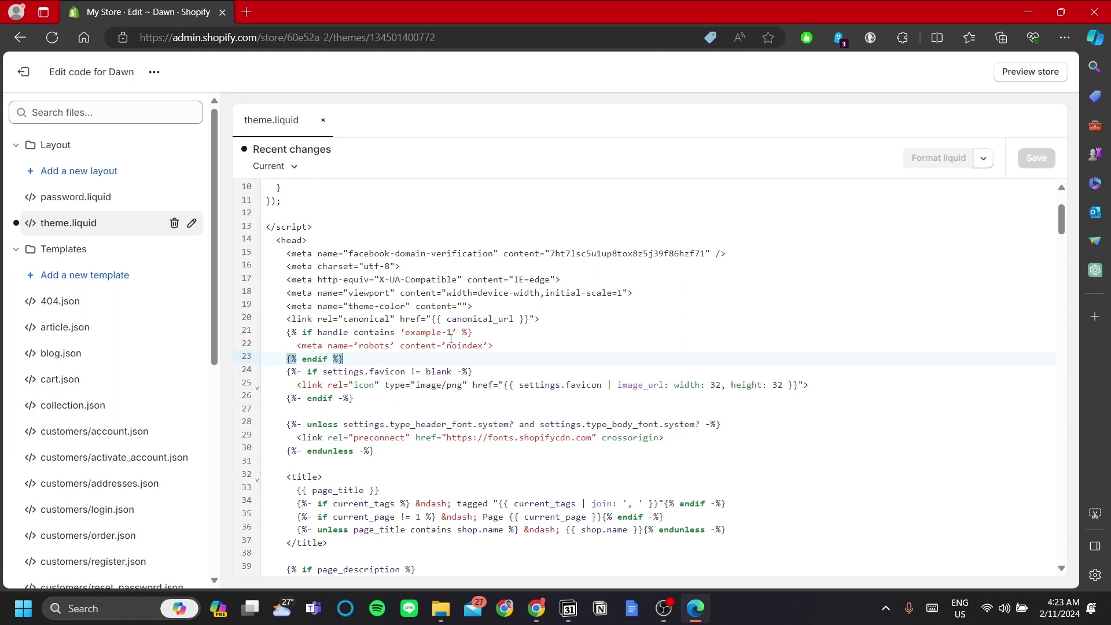
mouse_move(452, 333)
left_mouse_down()
mouse_move(402, 333)
mouse_move(454, 329)
left_mouse_up()
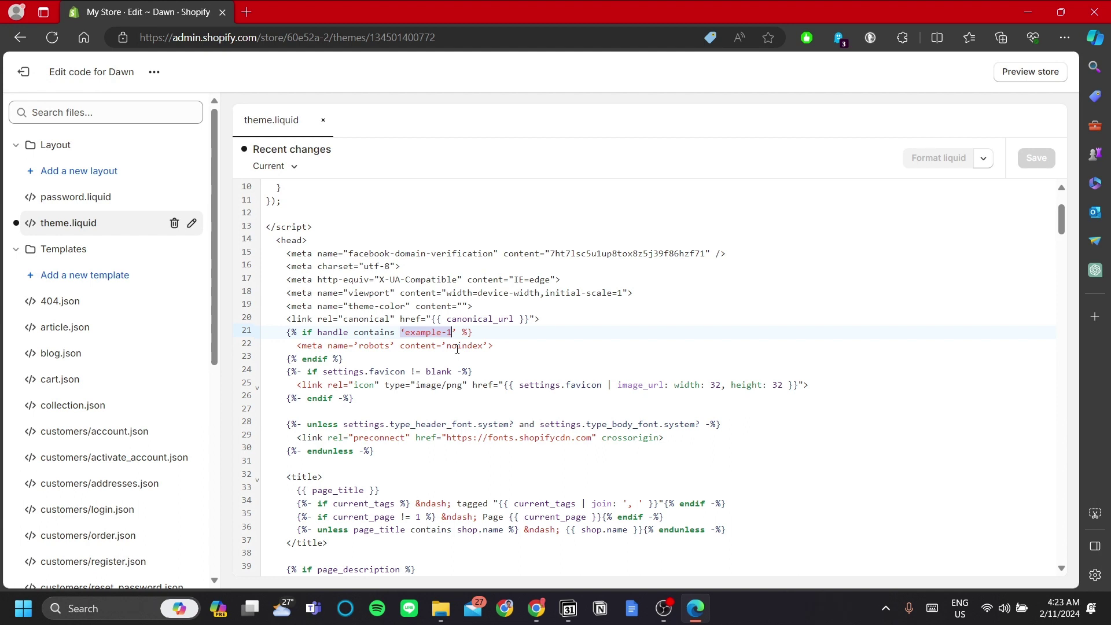
left_click(480, 360)
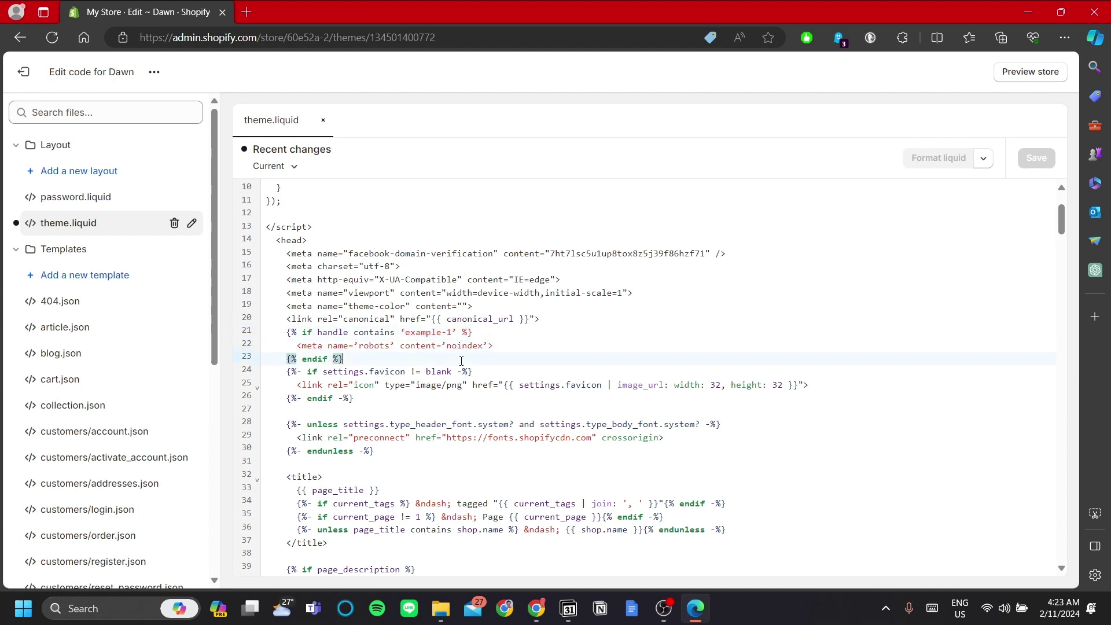
- Review the noindex meta content value and the whole conditional noindex block
mouse_move(415, 348)
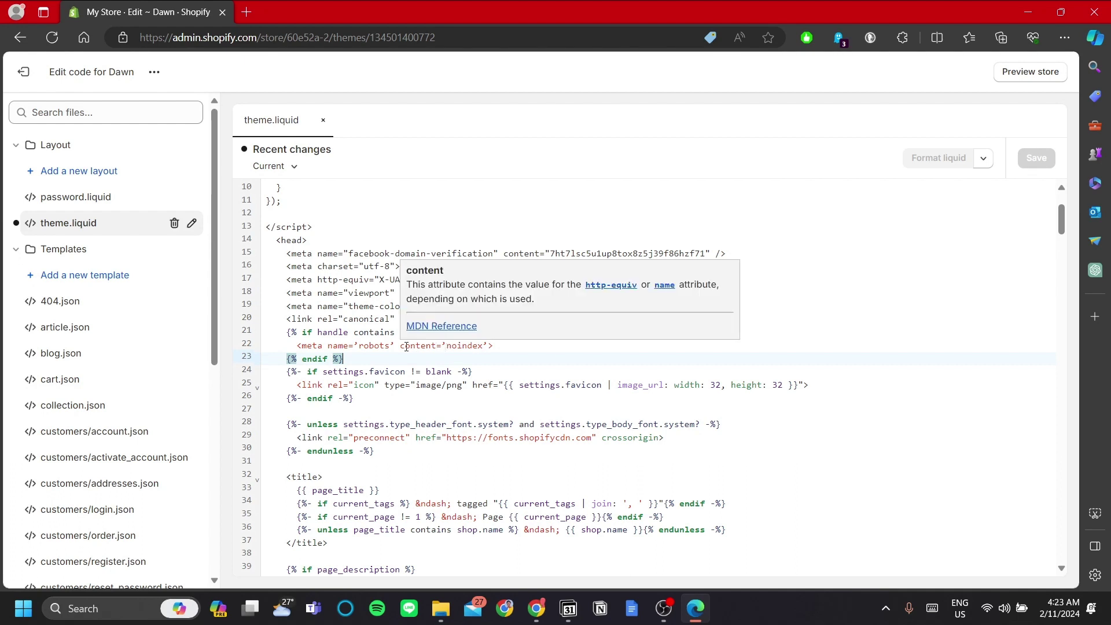
left_click_drag(406, 348, 441, 347)
left_click(498, 347)
left_click(443, 355)
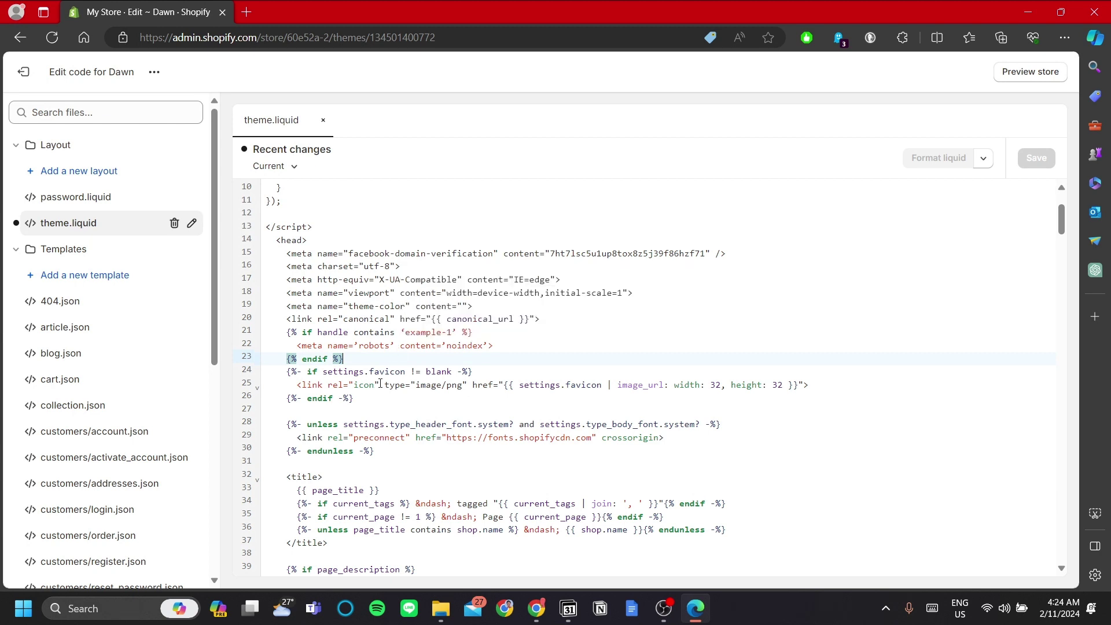
left_click_drag(355, 351, 269, 319)
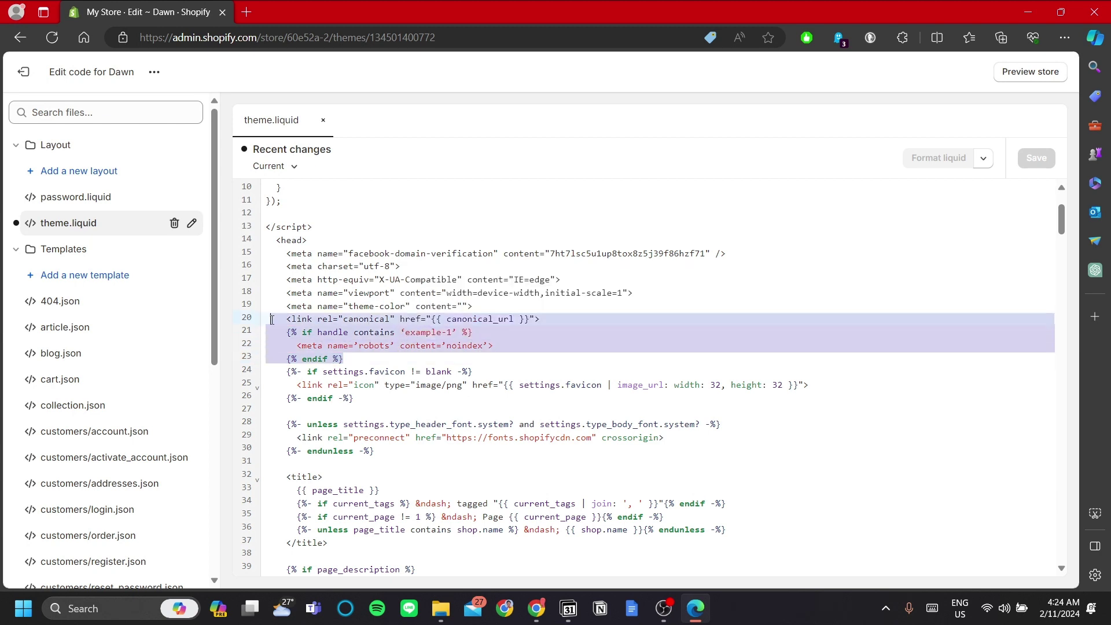
left_click(441, 346)
left_click(650, 359)
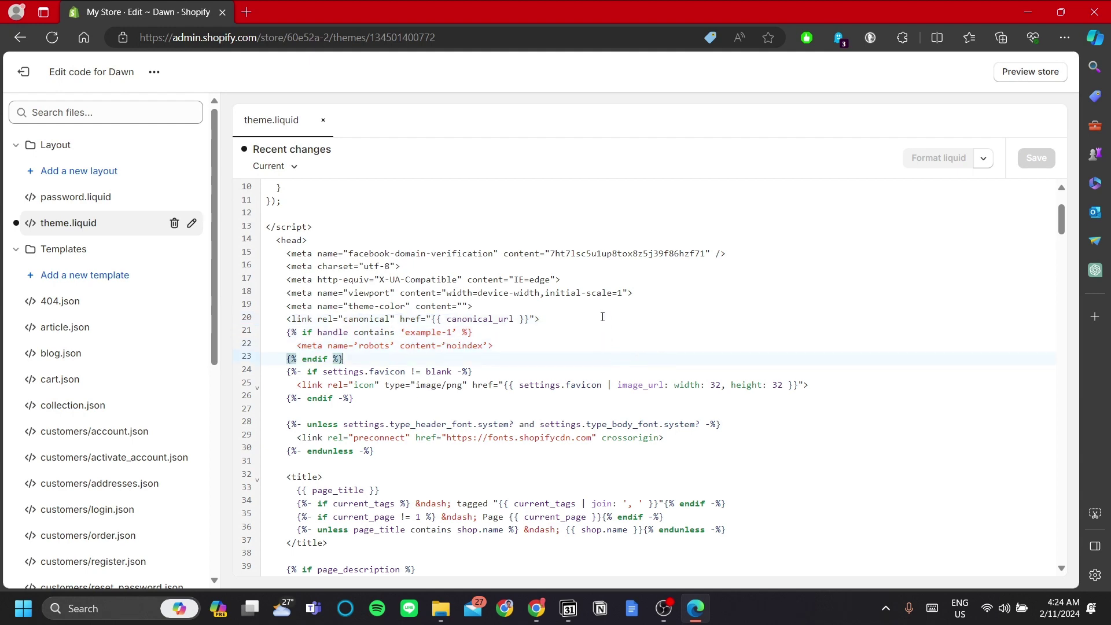
scroll(597, 354, "up", 2)
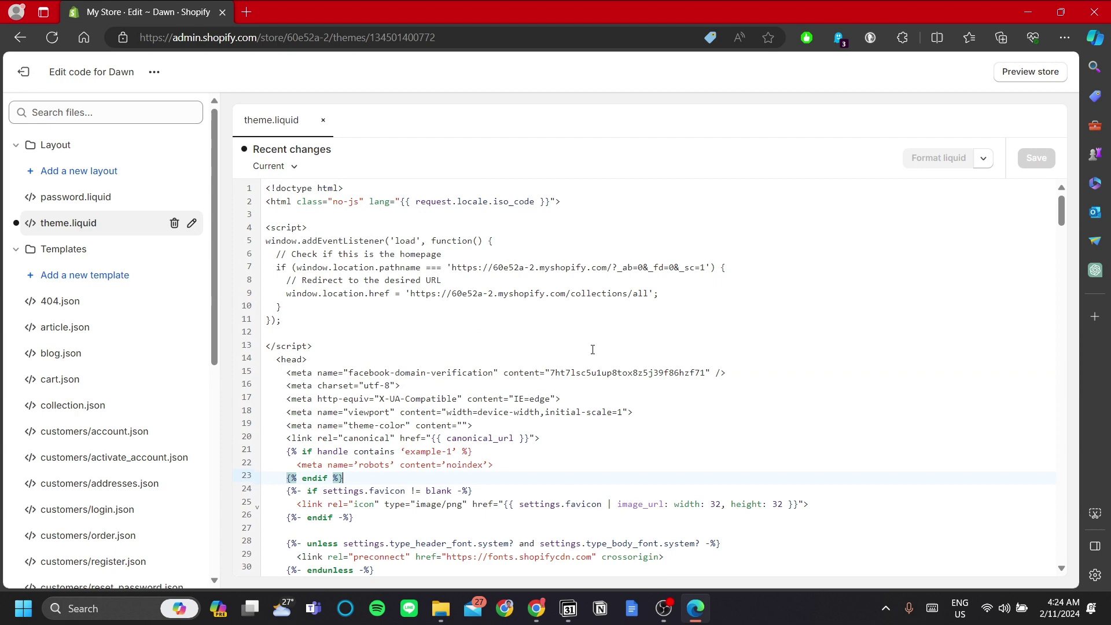
- Leave the theme code editor, dismiss the trial popup, and go to Navigation
left_click(23, 71)
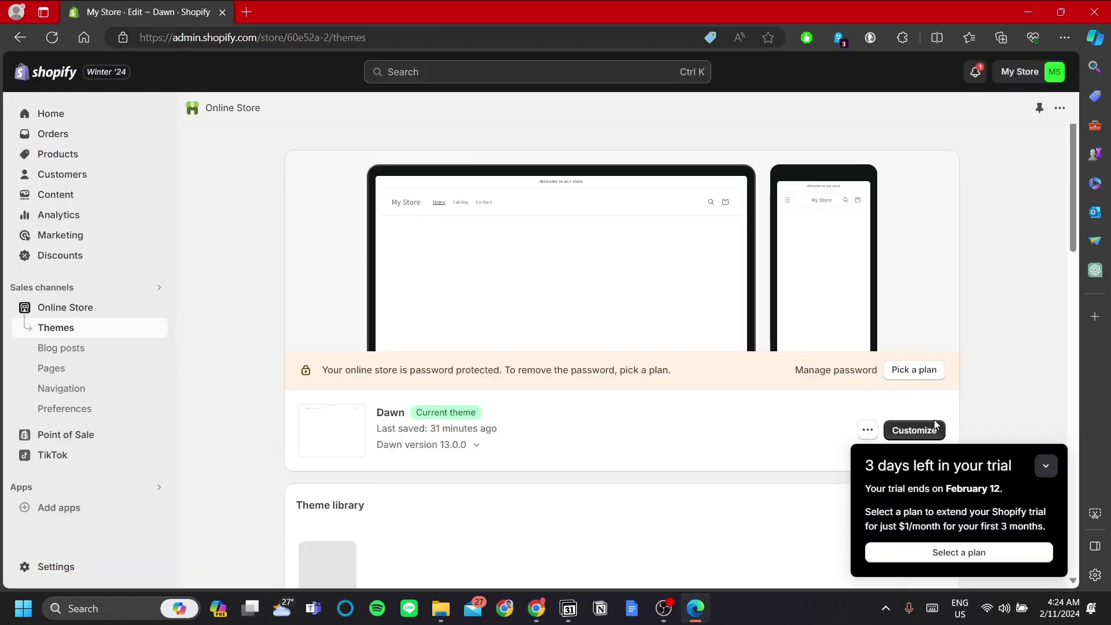
left_click(1046, 464)
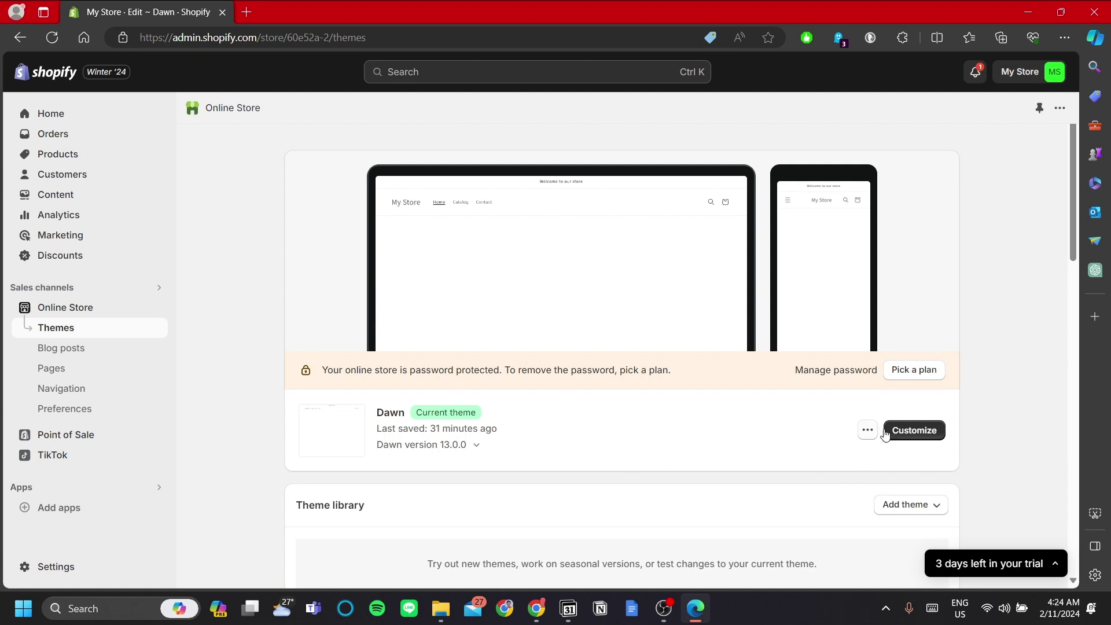
scroll(767, 456, "down", 1)
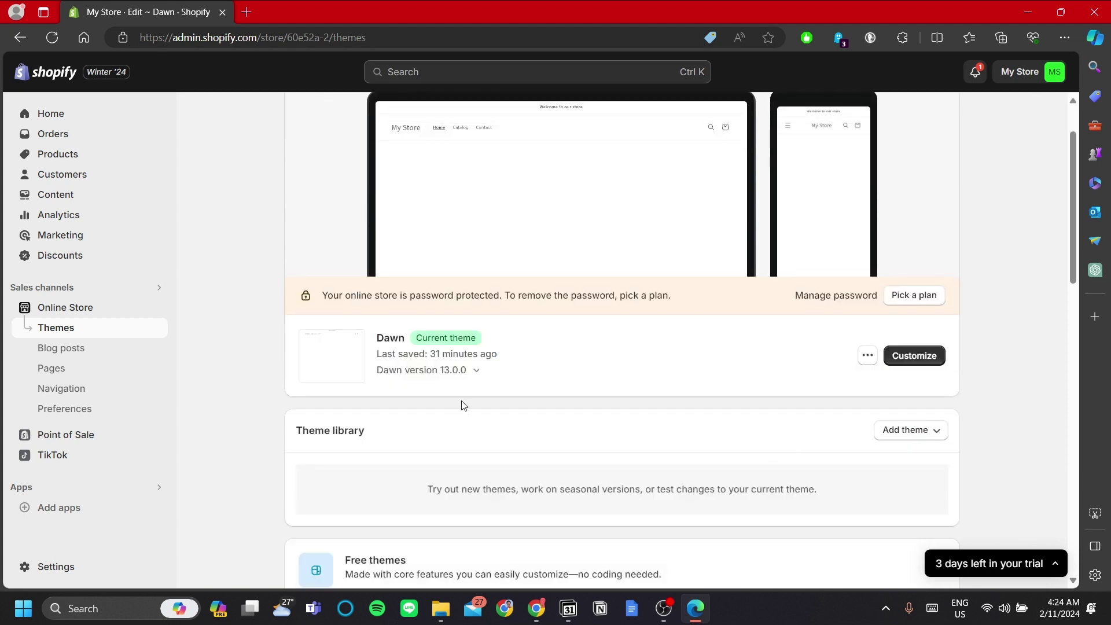
left_click(102, 398)
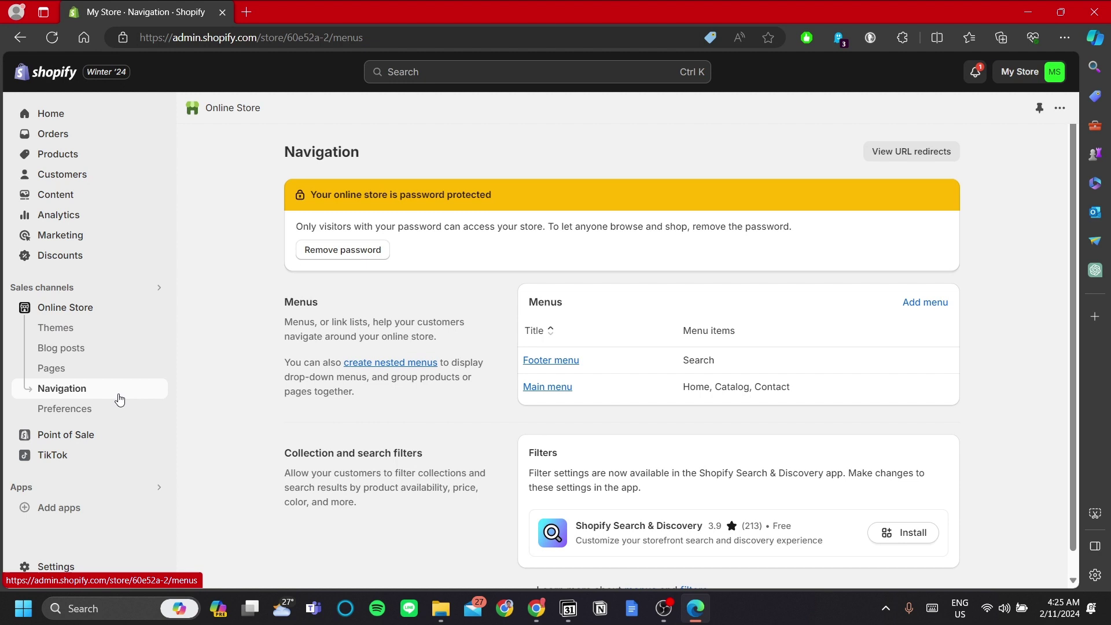
- Check the URL redirects list: /home and ?_ab=0&_fd=0&_sc=1, both to collections/all
left_click(897, 154)
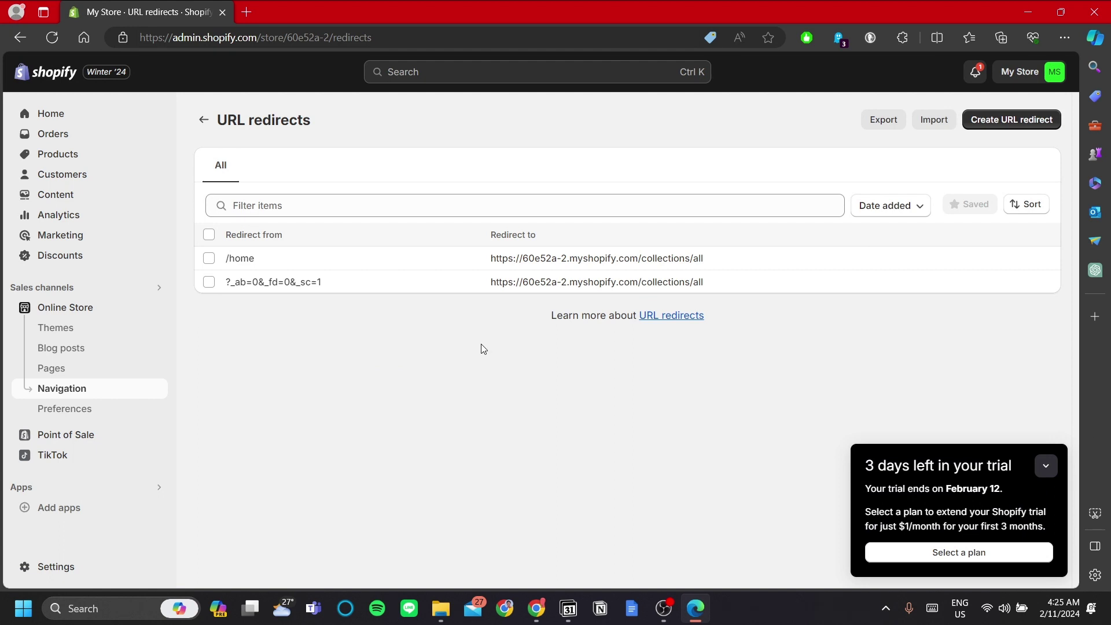
left_click_drag(350, 304, 223, 255)
left_click(505, 356)
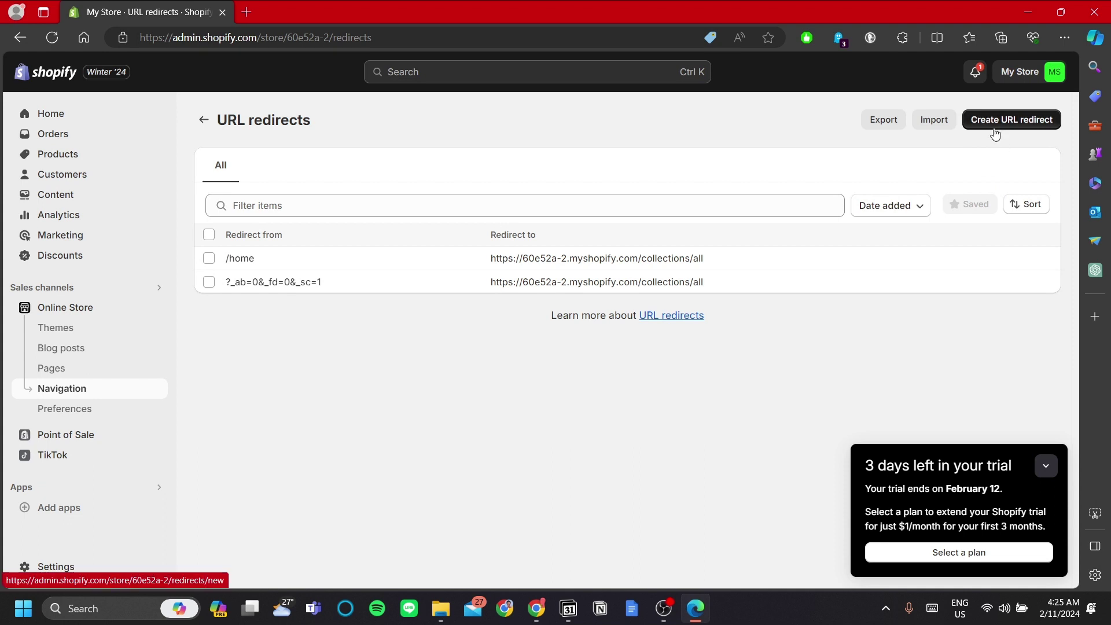
- Start a new URL redirect with /home as the source path
left_click(1050, 122)
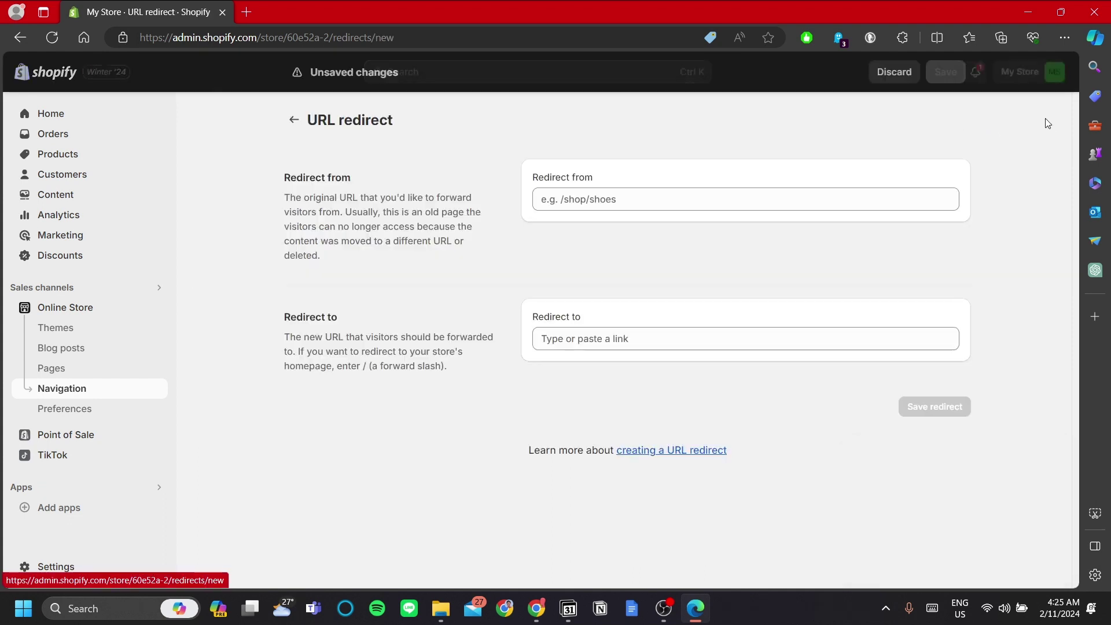
left_click(659, 200)
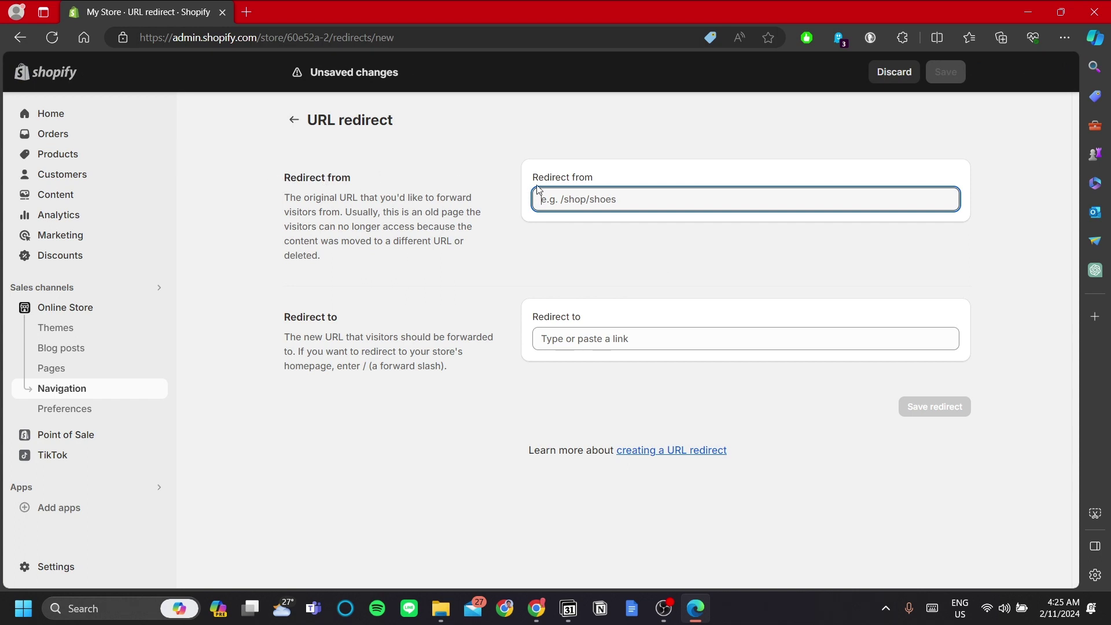
left_click(657, 207)
type("/home")
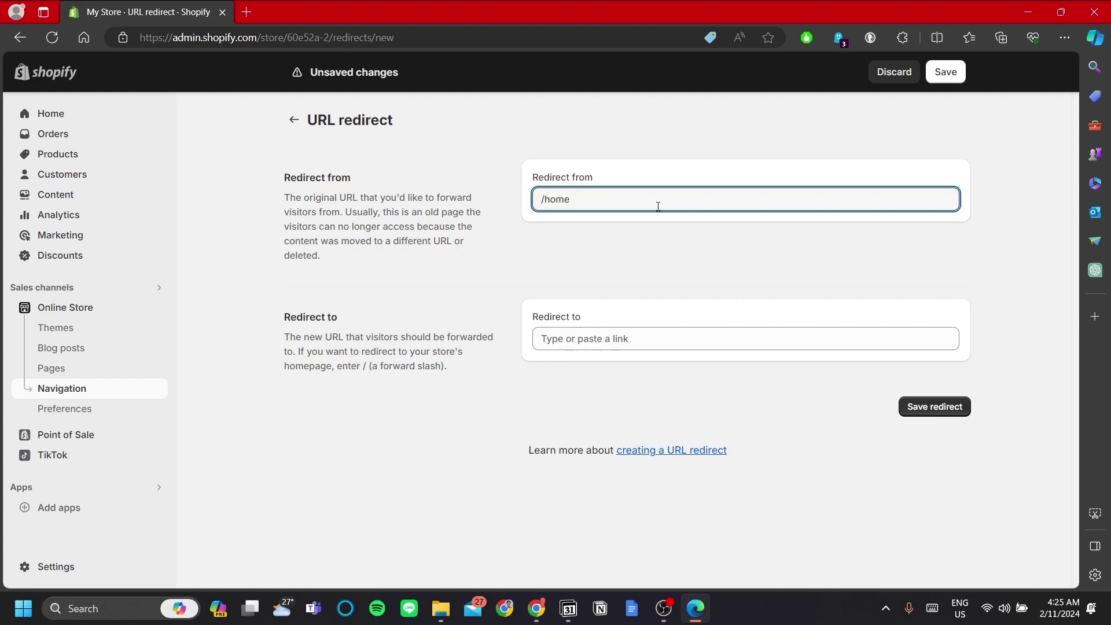
- Set destination /collections/all, try saving, then discard it after the 'Path has already been taken' error
left_click(634, 338)
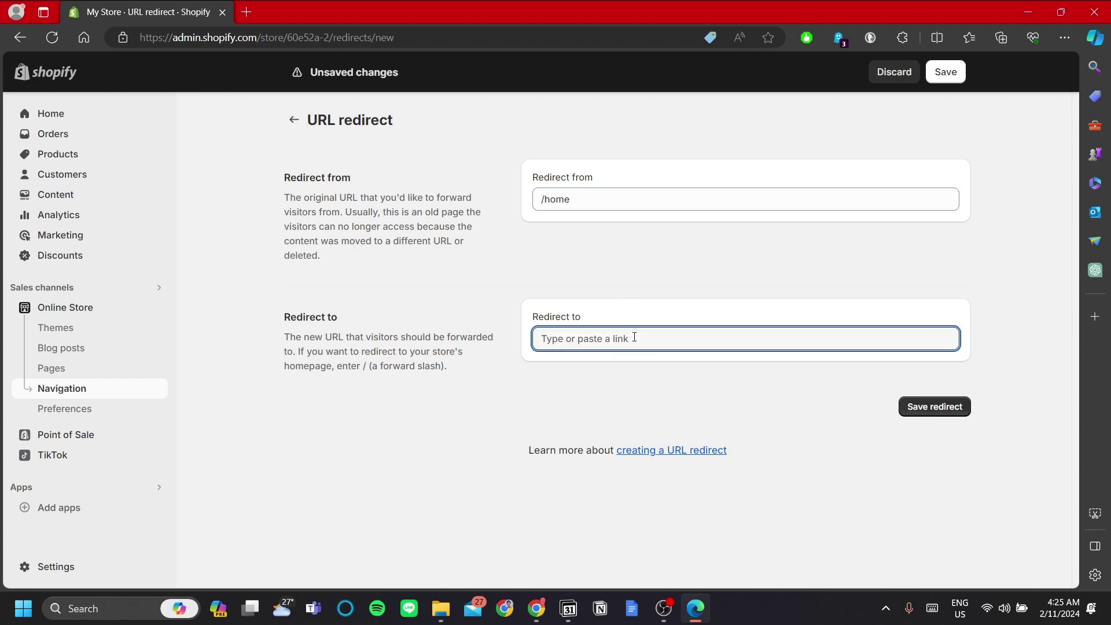
type("/")
key("BackSpace")
type("/")
type("old")
key("BackSpace")
key("BackSpace")
type("ollections/all")
left_click(914, 415)
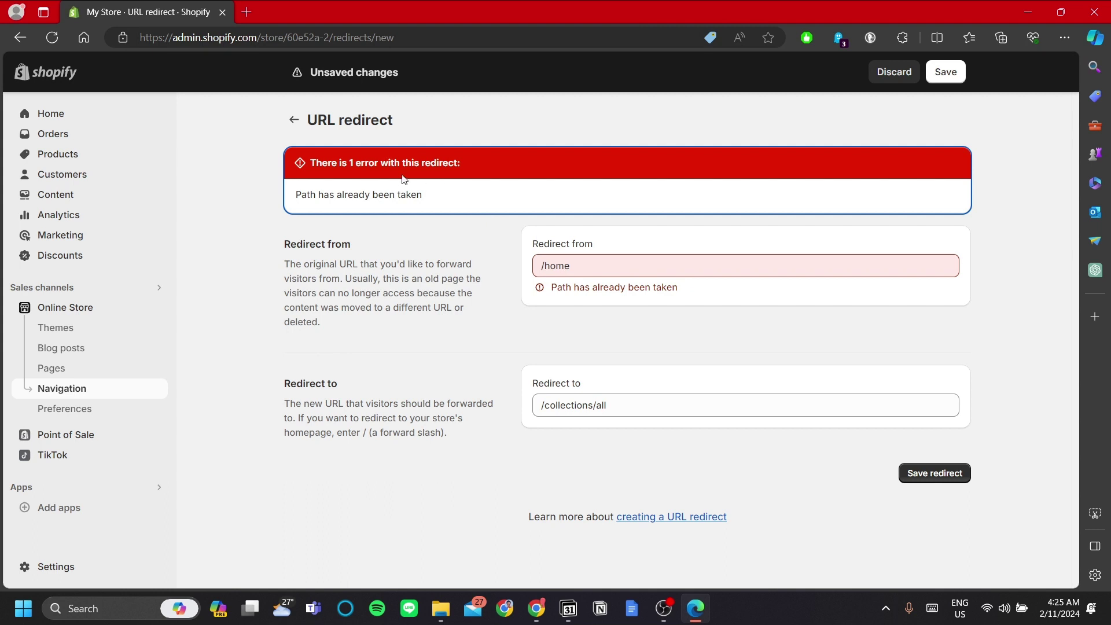
left_click(294, 119)
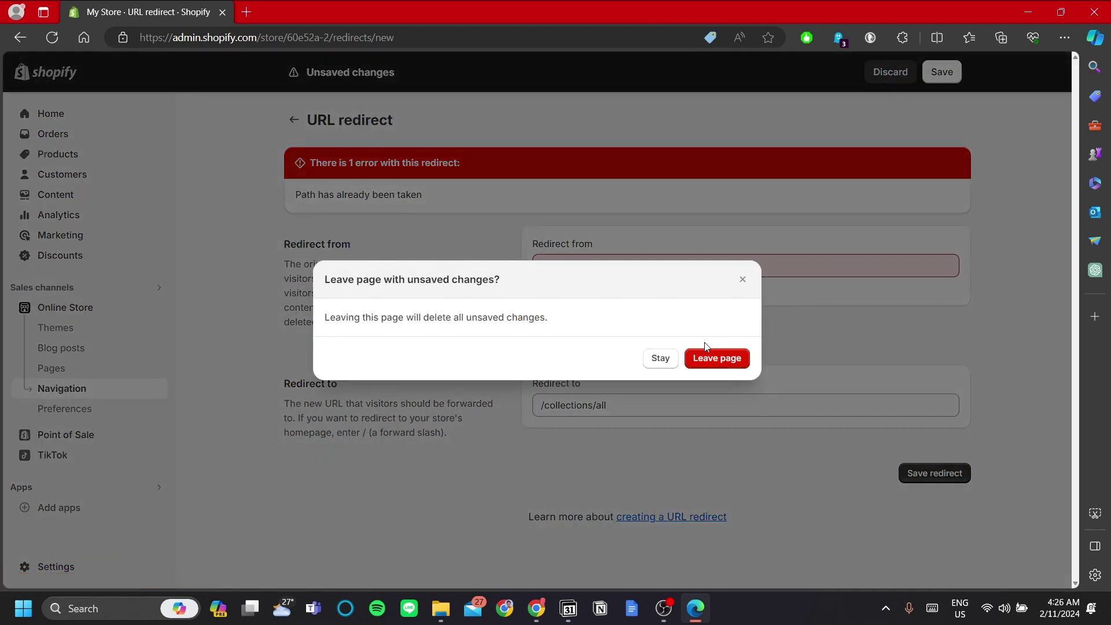
left_click(713, 360)
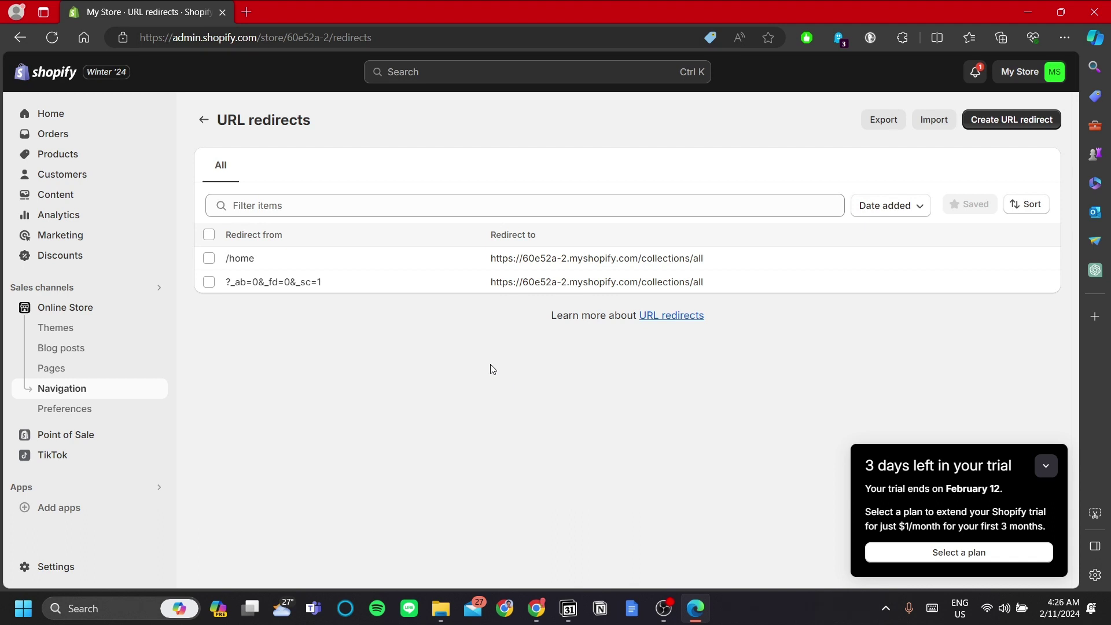
- Open the Dawn theme customizer and toggle the Image banner visible, then hidden again
left_click(204, 120)
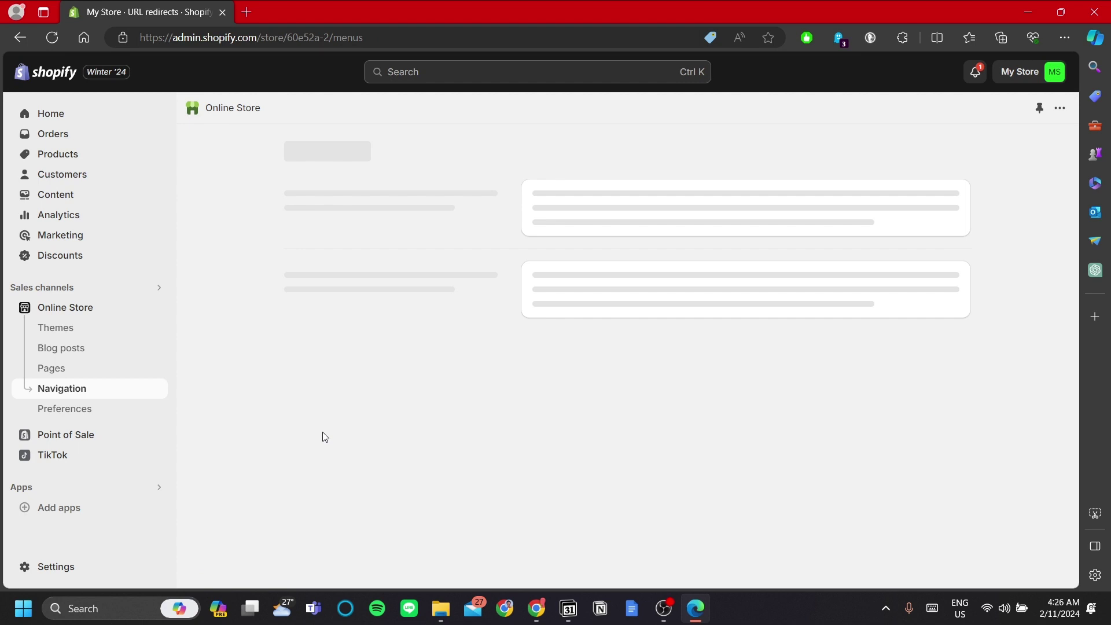
left_click(85, 337)
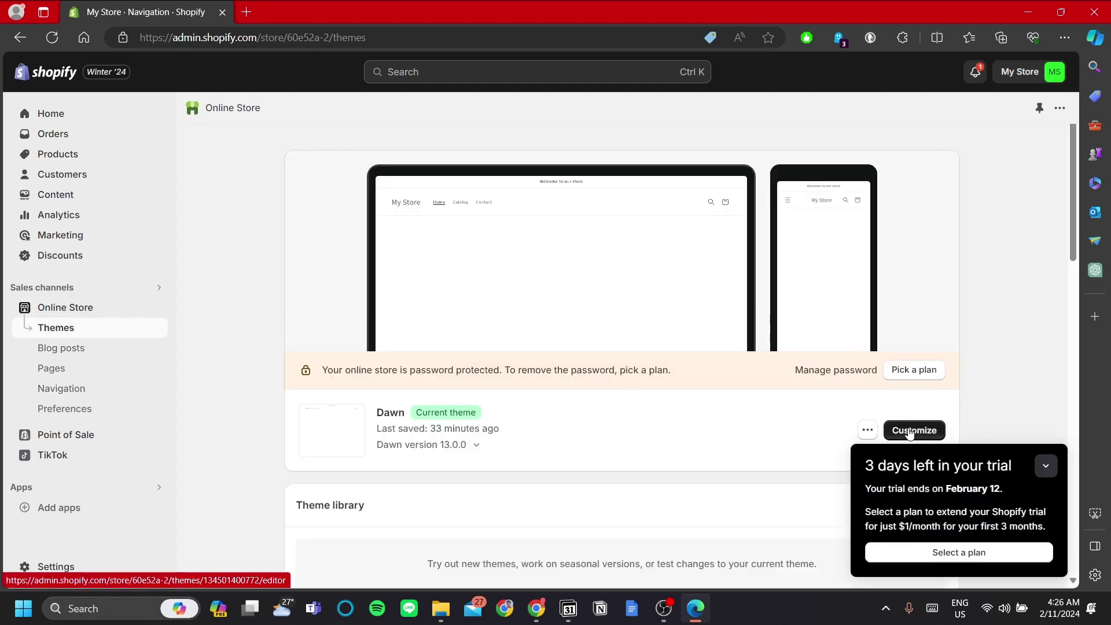
left_click(916, 430)
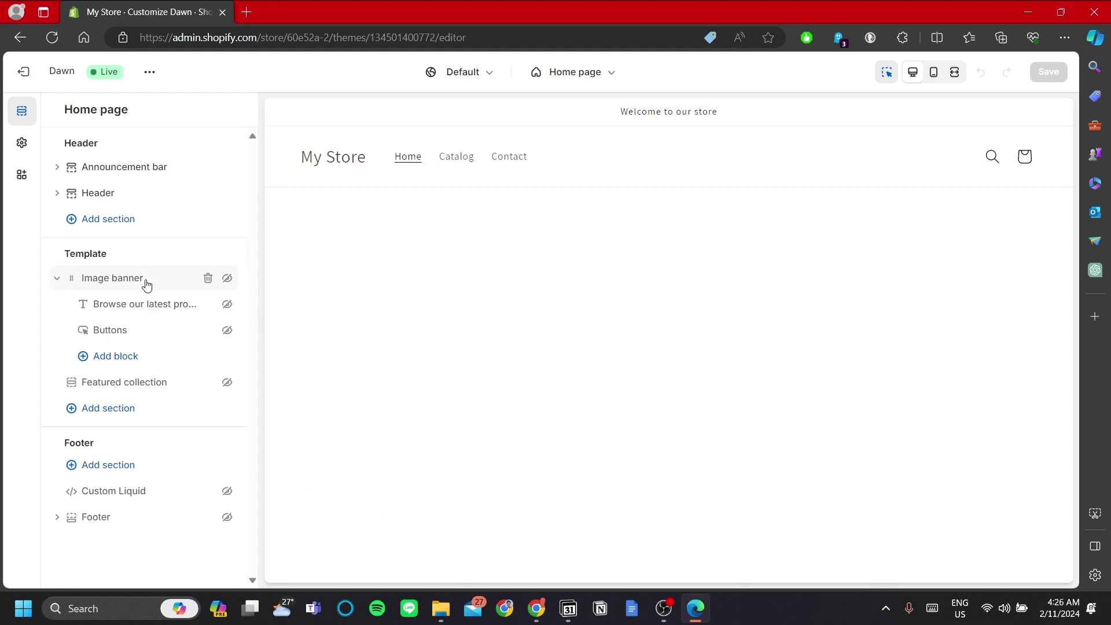
left_click(230, 280)
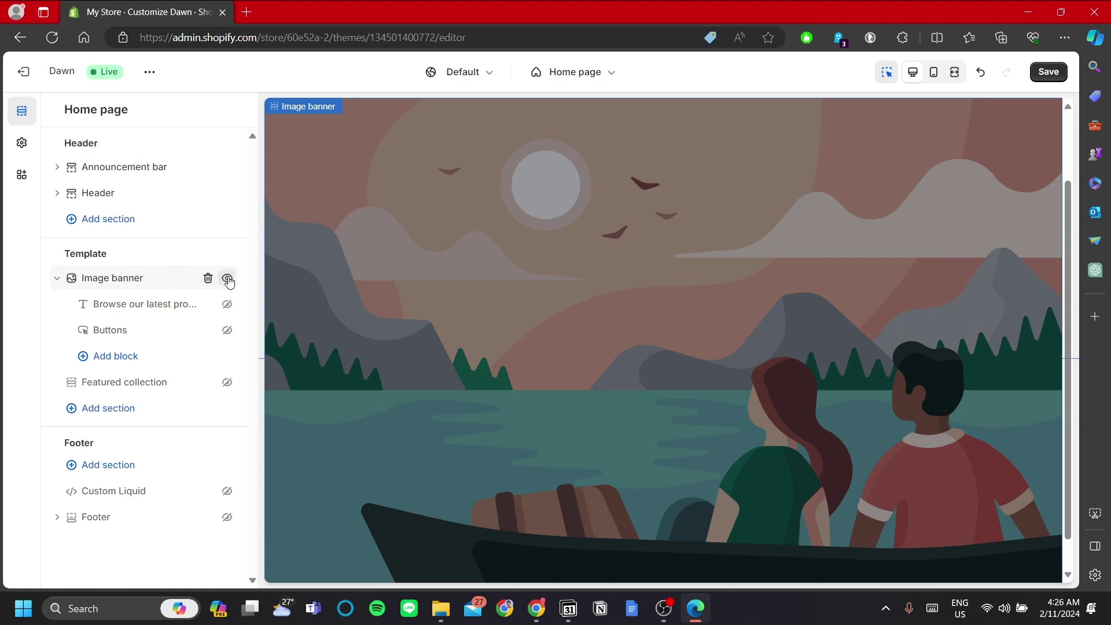
left_click(228, 278)
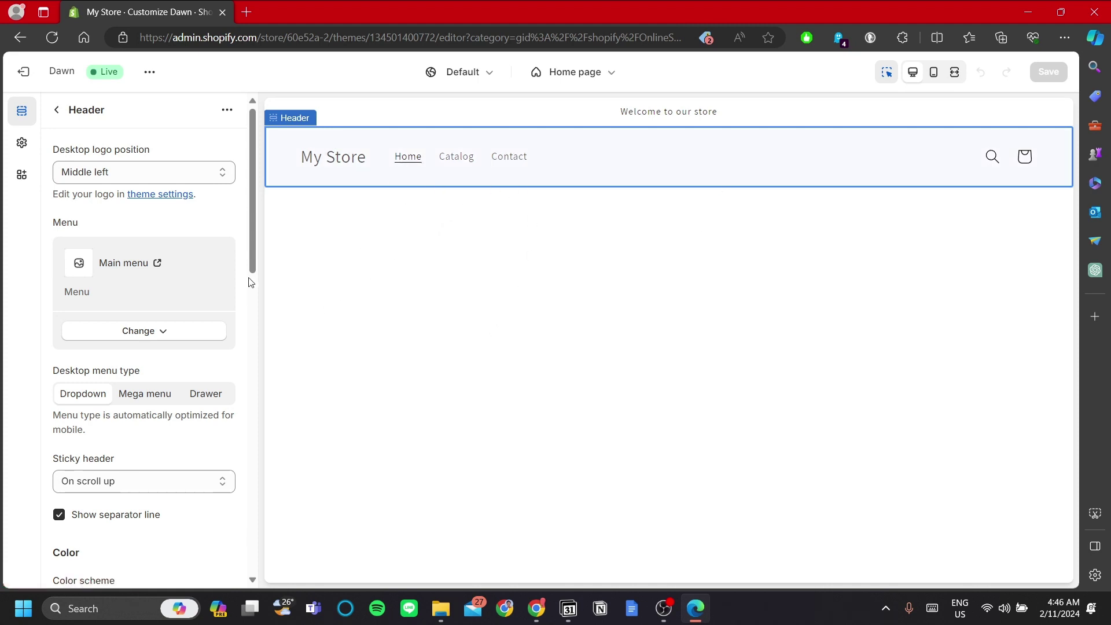
- Preview the header with the 'No home page' menu assigned
left_click(198, 338)
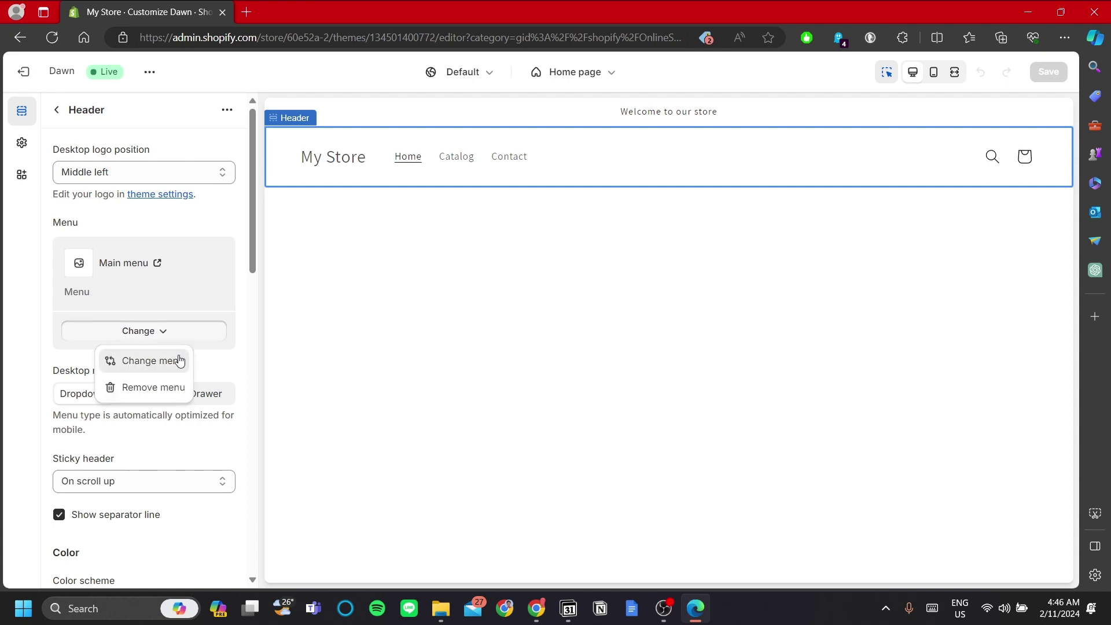
left_click(180, 361)
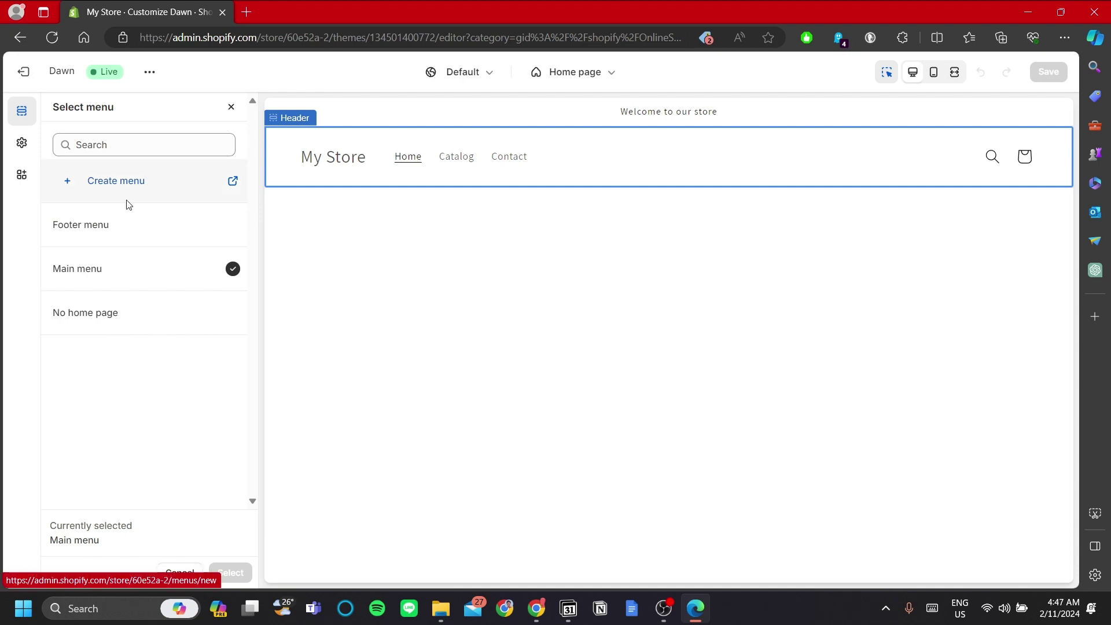
left_click(134, 334)
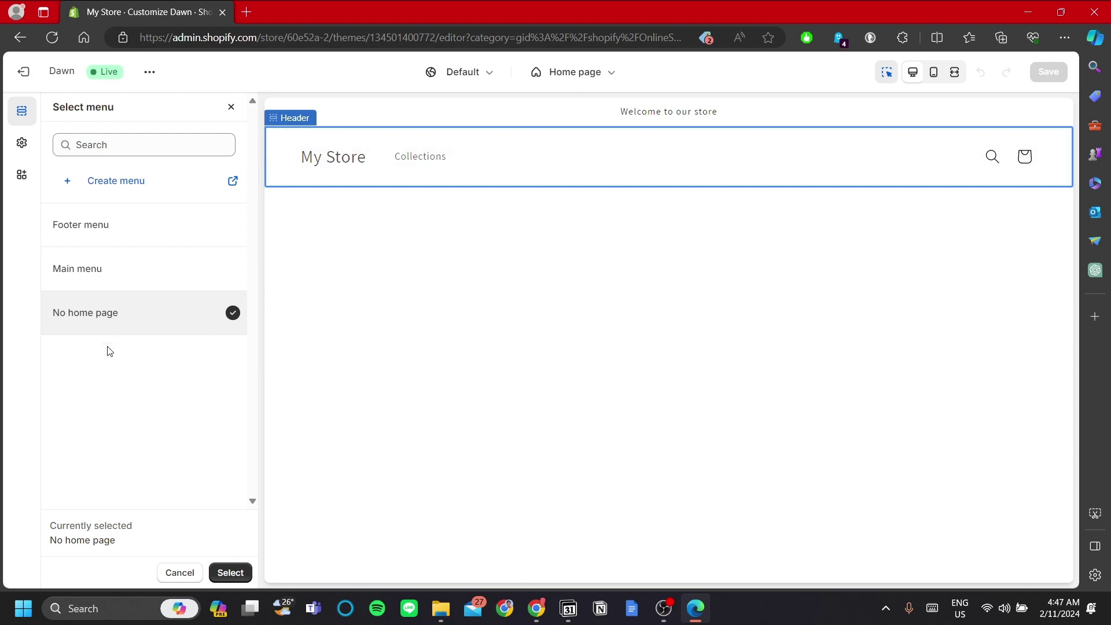
left_click(241, 569)
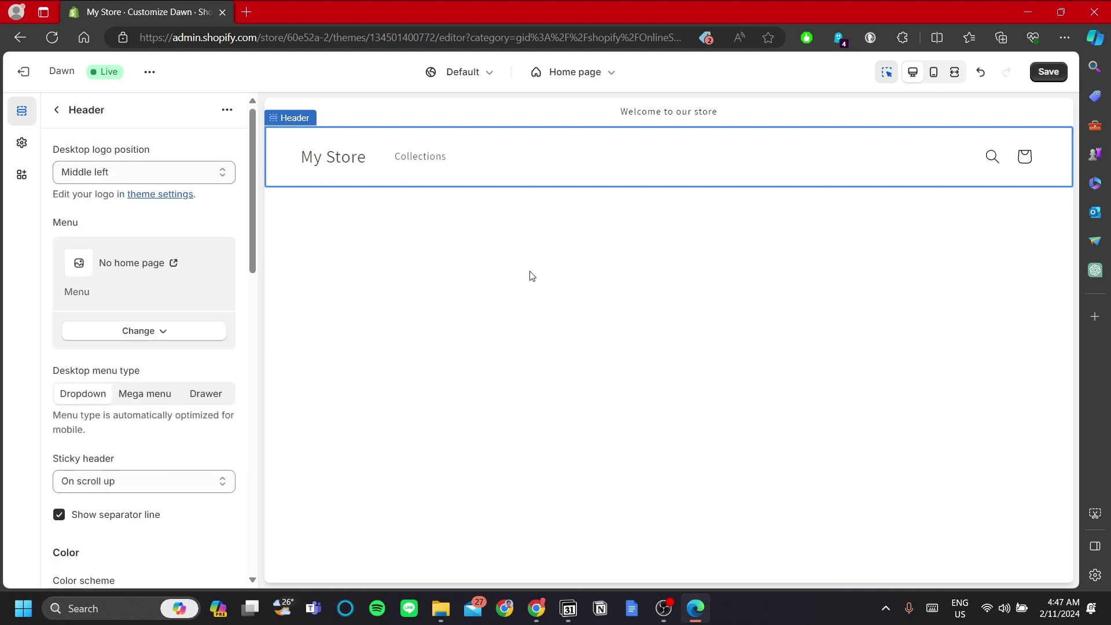
- Switch the header menu back to Main menu
left_click(158, 338)
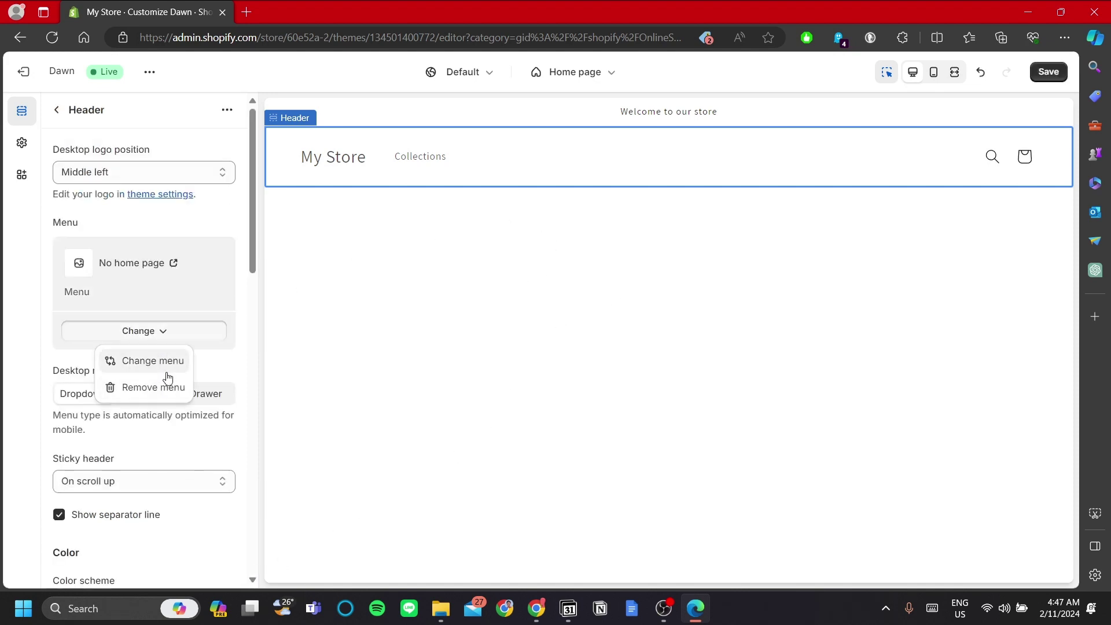
left_click(163, 370)
left_click(196, 280)
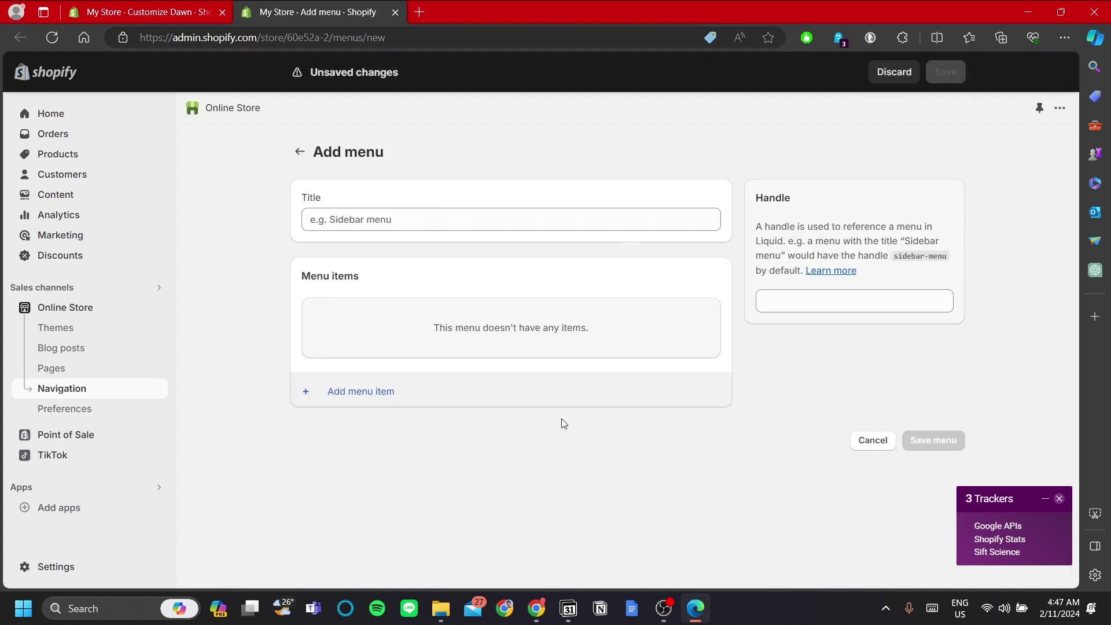
- Begin adding a menu item, cancel it, and return to the Customize Dawn tab
left_click(386, 391)
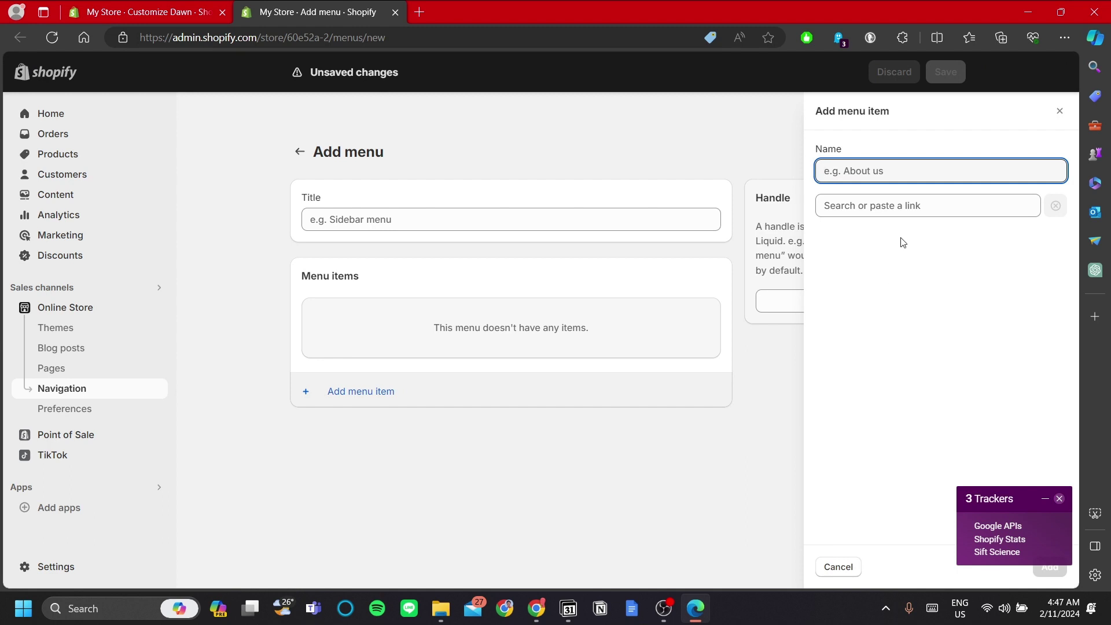
left_click(910, 207)
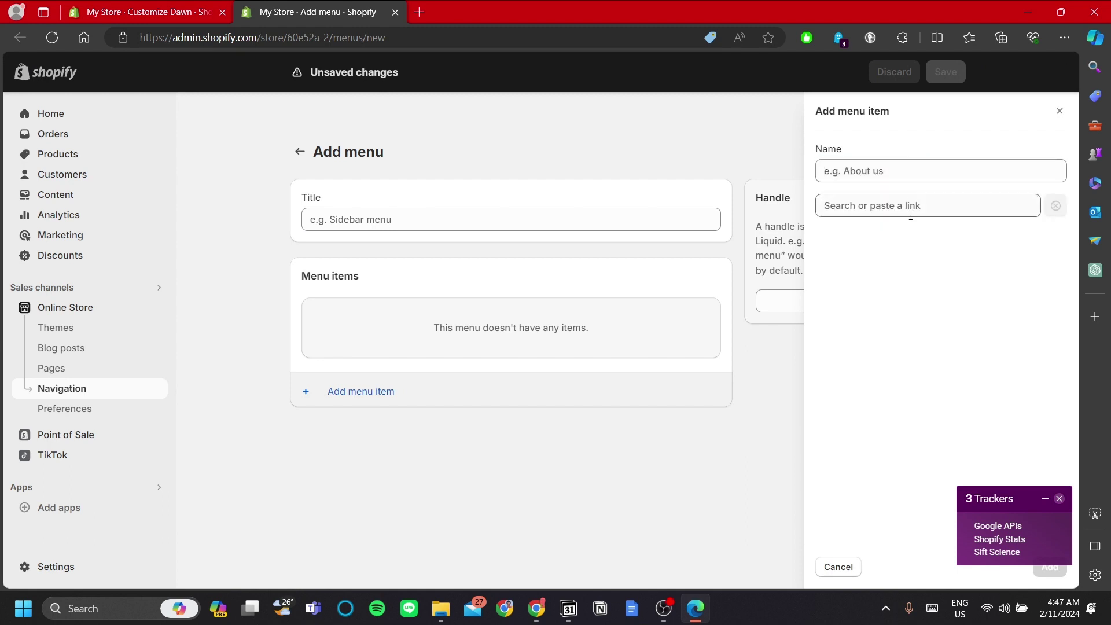
left_click(979, 179)
left_click(1060, 110)
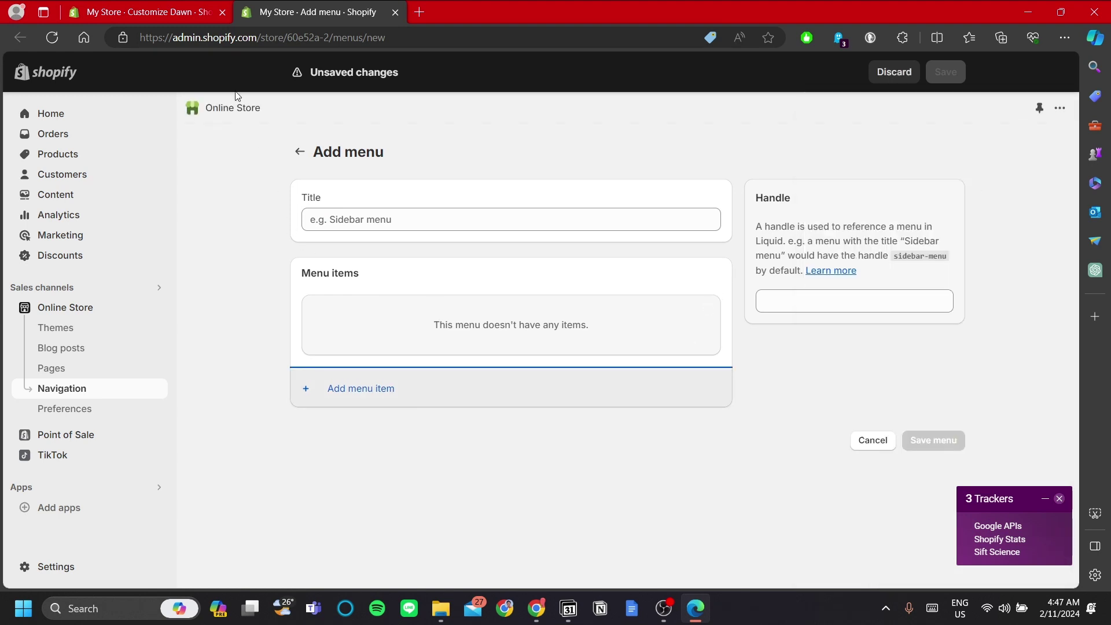
left_click(192, 12)
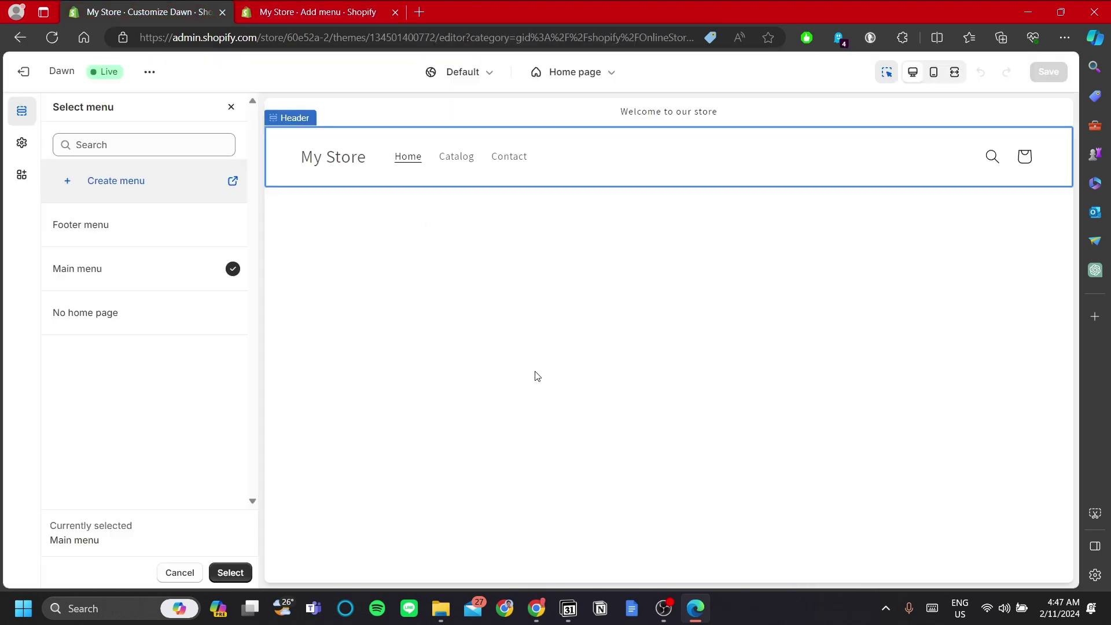